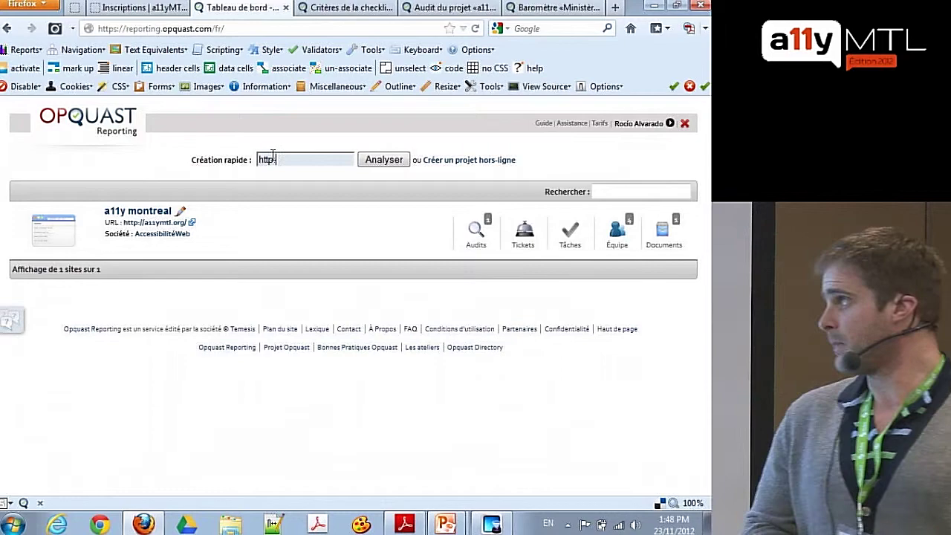
pyautogui.write('://allymt')
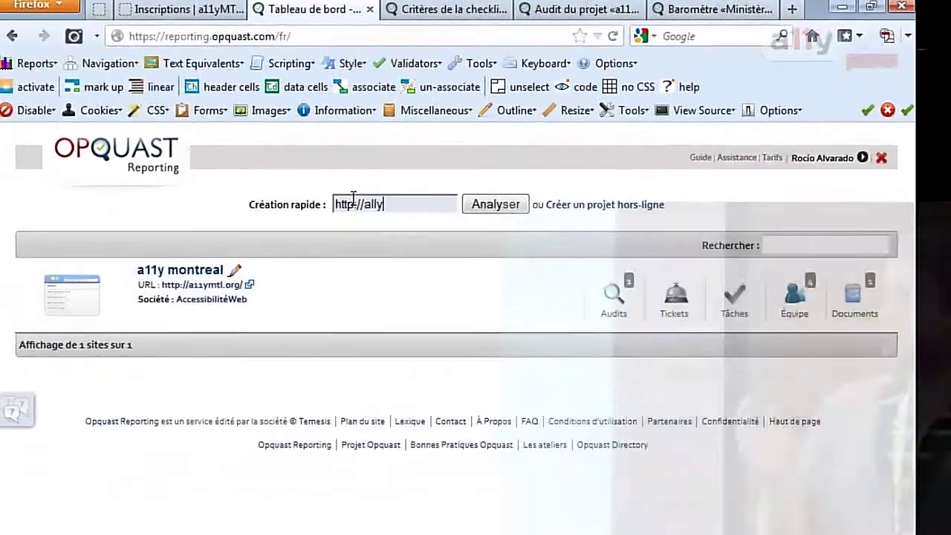
pyautogui.write('l.org')
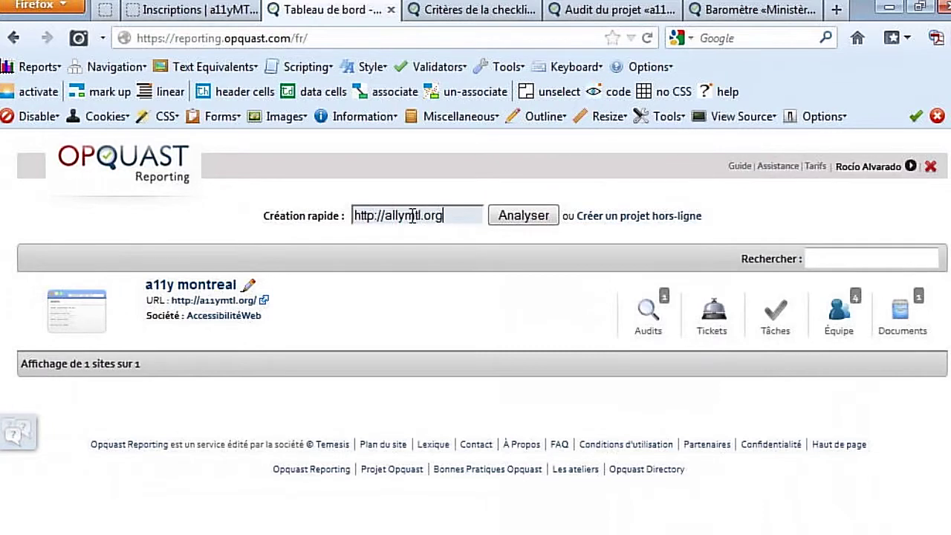
pyautogui.press('BackSpace')
pyautogui.press('BackSpace')
pyautogui.write('11')
pyautogui.click(524, 216)
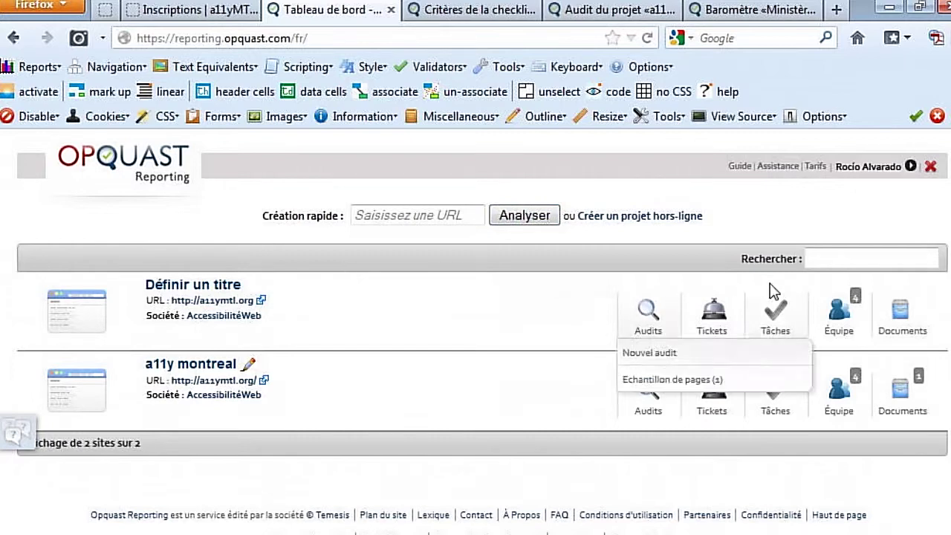
# - From Équipe > Nouveau collaborateur, enter the invitee's e-mail address and send the invitation
pyautogui.moveTo(840, 315)
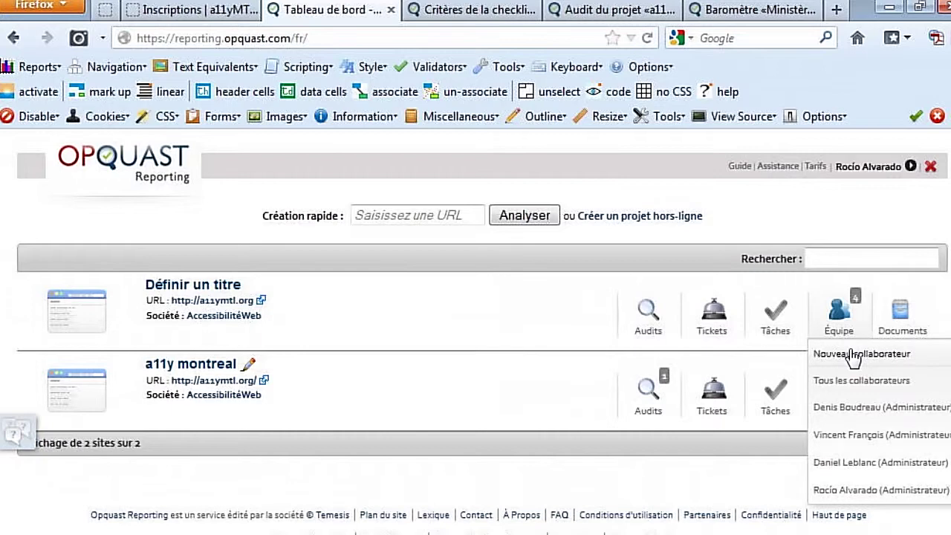
pyautogui.click(852, 354)
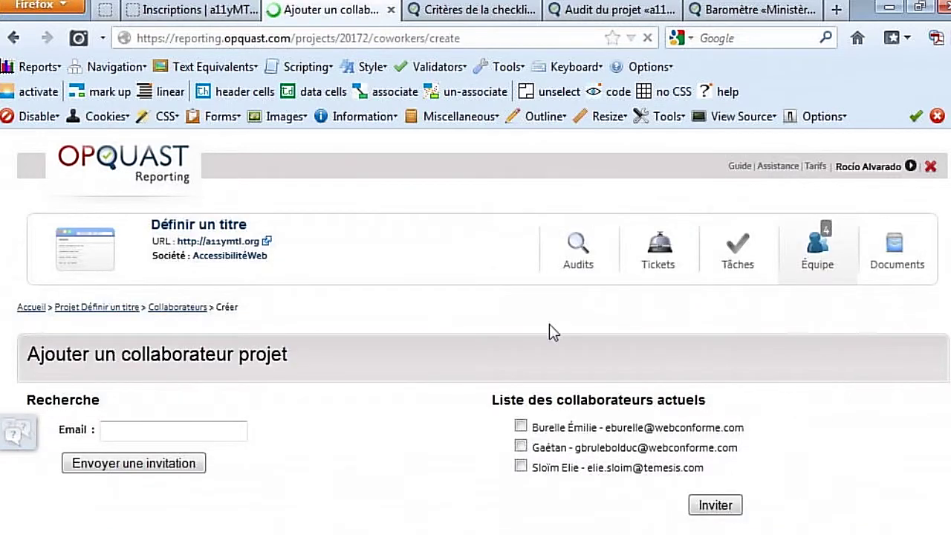
pyautogui.click(164, 432)
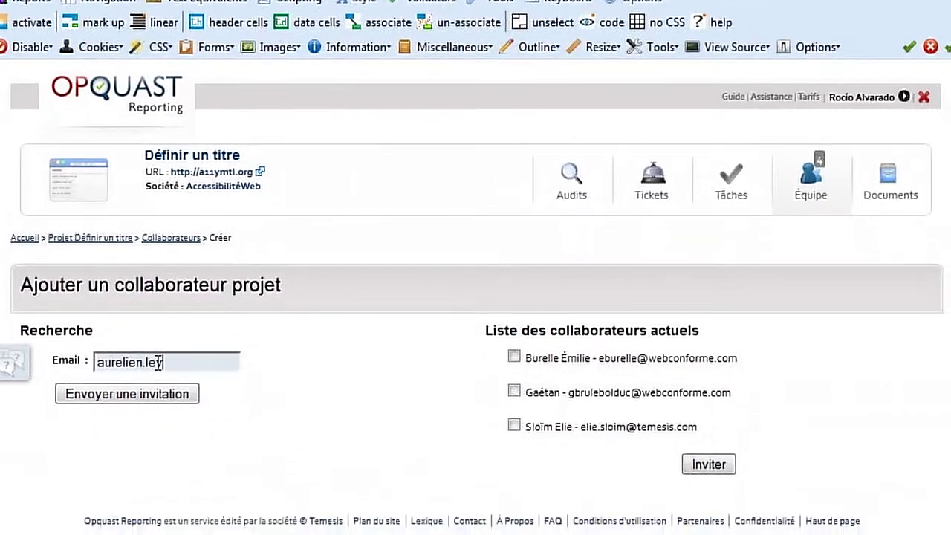
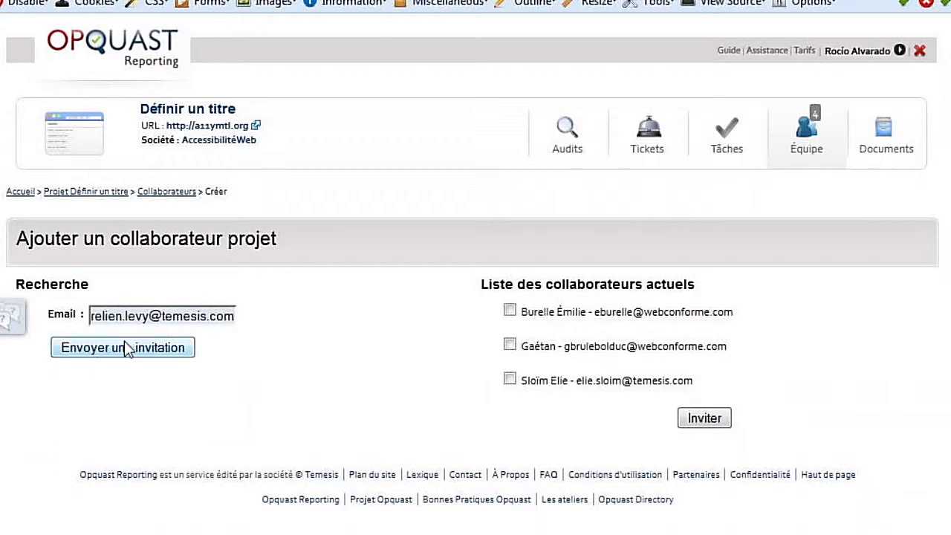
pyautogui.click(121, 351)
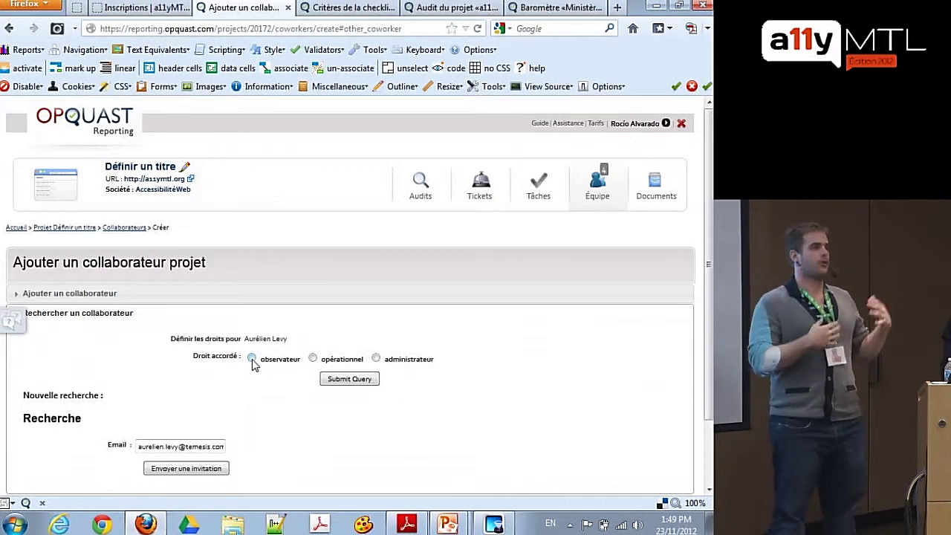
# - Grant the invited collaborator administrateur rights and submit the form
pyautogui.scroll(-2, 252, 363)
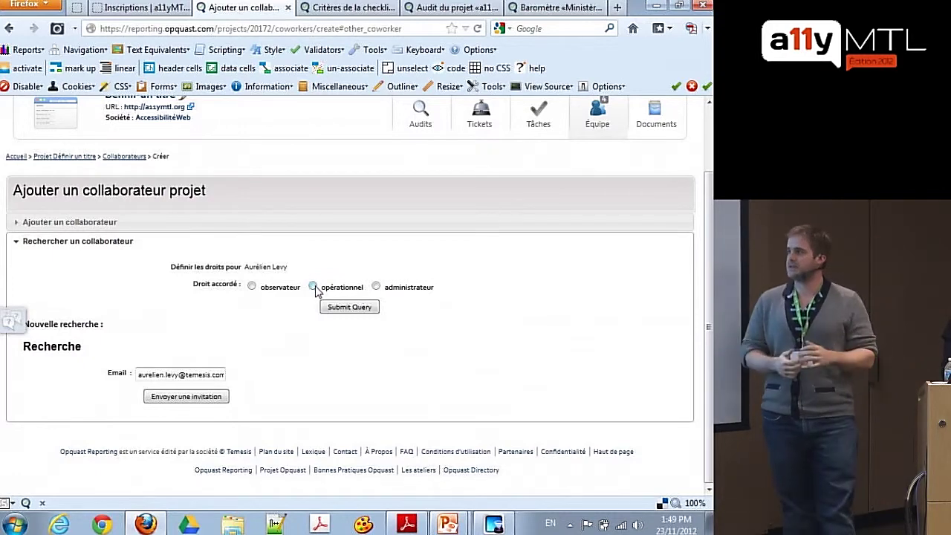
pyautogui.click(376, 287)
pyautogui.click(349, 307)
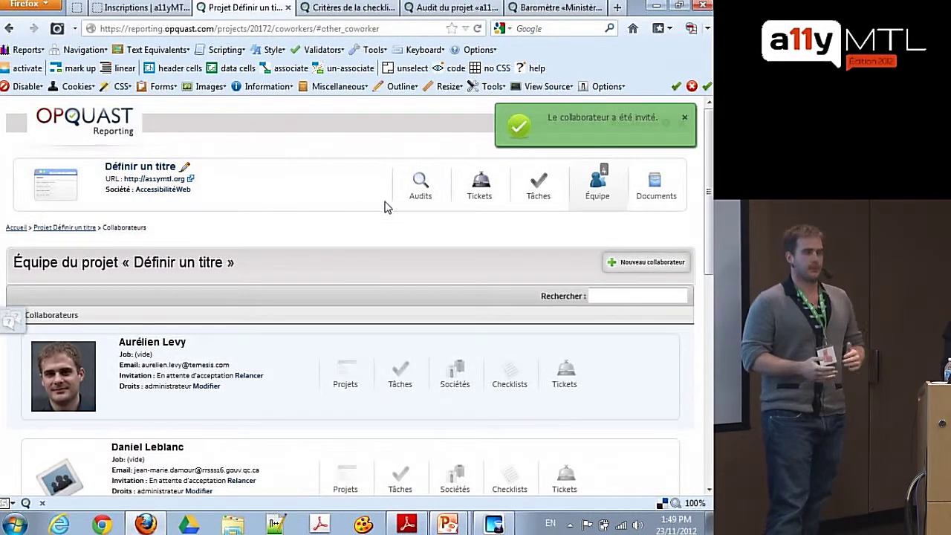
pyautogui.moveTo(409, 199)
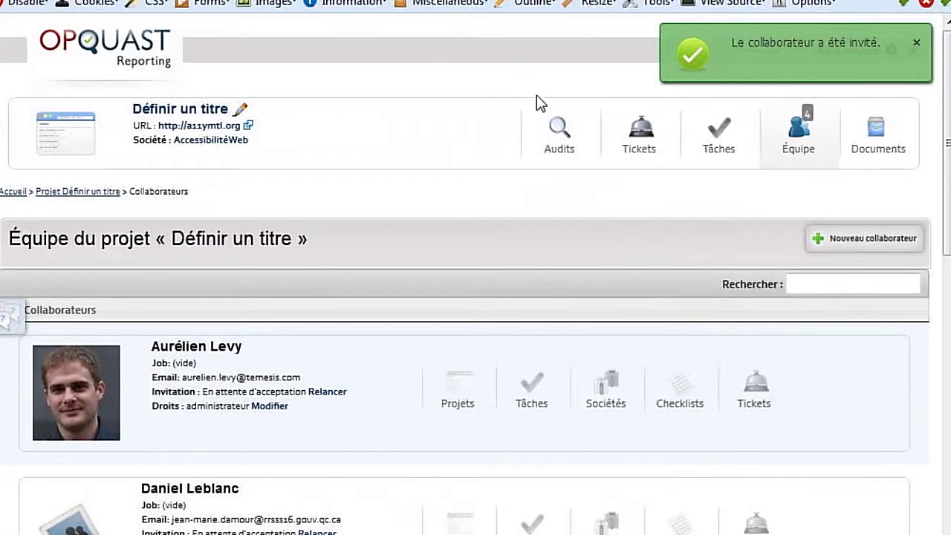
# - Through Audits > Nouvel audit, create an SGQRI 008-01 audit with Niveau visé 1
pyautogui.moveTo(558, 130)
pyautogui.click(561, 134)
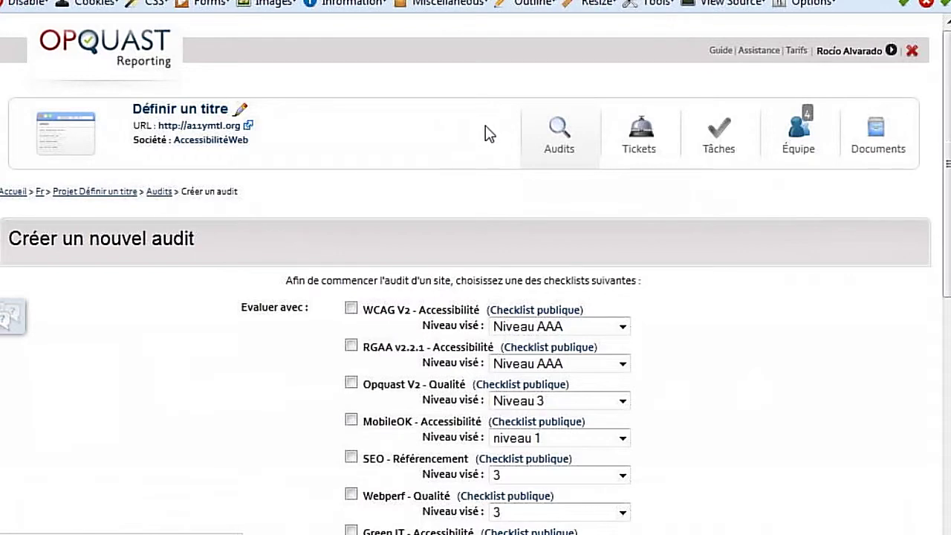
pyautogui.scroll(-1, 489, 134)
pyautogui.scroll(-9, 485, 126)
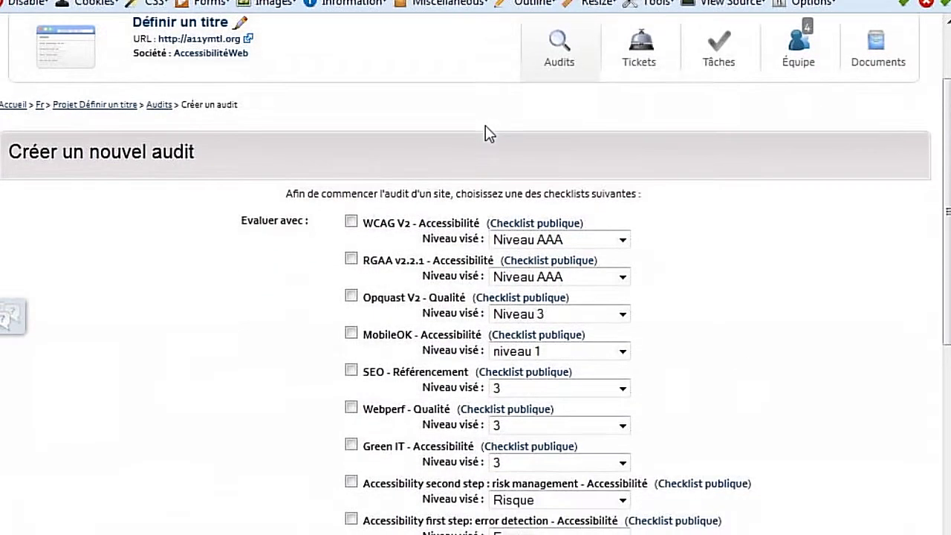
pyautogui.scroll(-2, 485, 131)
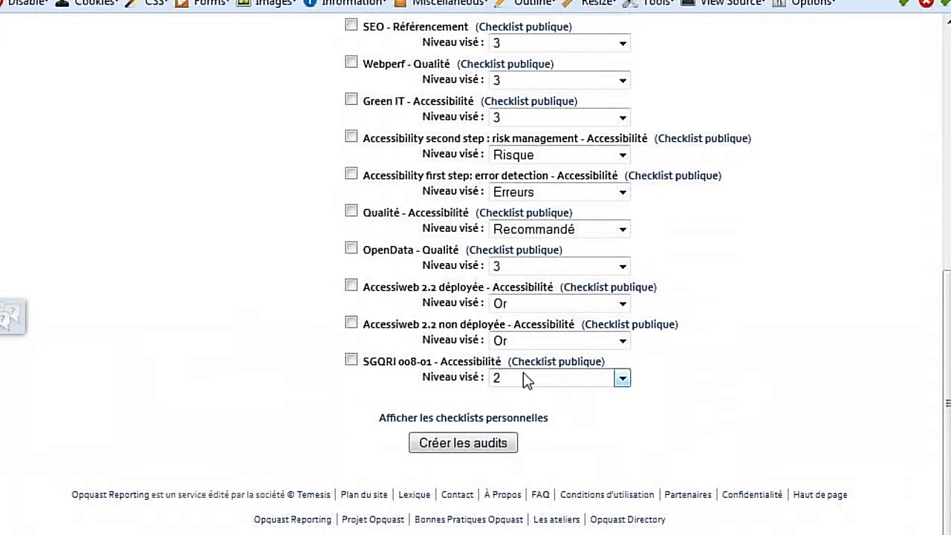
pyautogui.scroll(8, 523, 372)
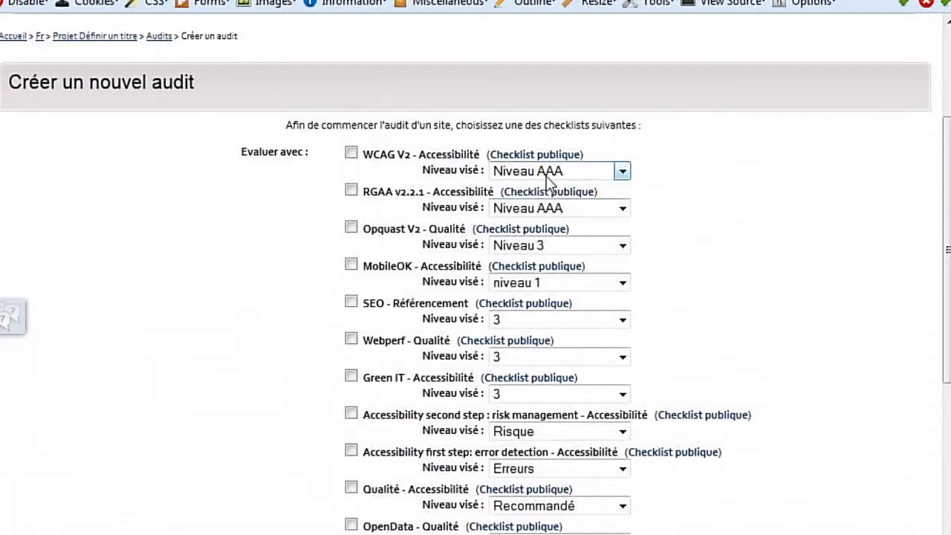
pyautogui.scroll(-8, 547, 178)
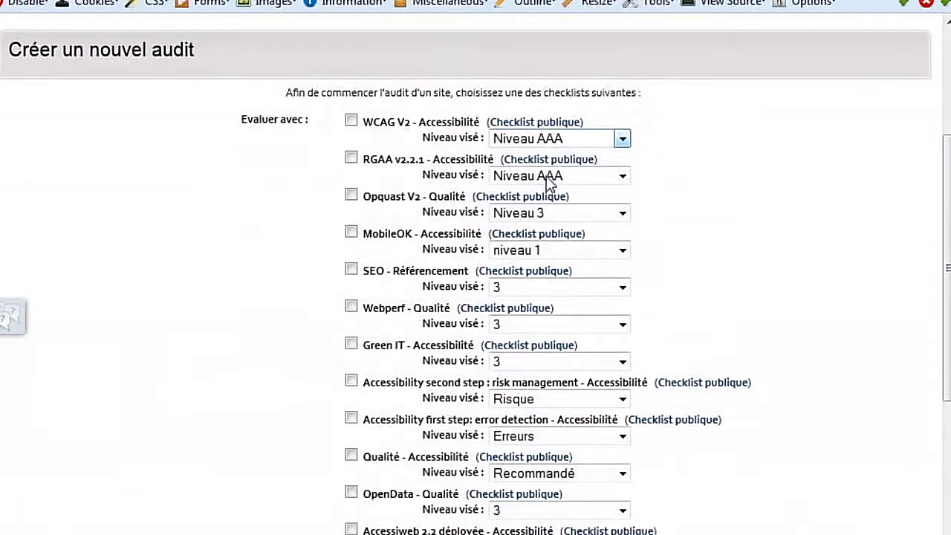
pyautogui.click(527, 380)
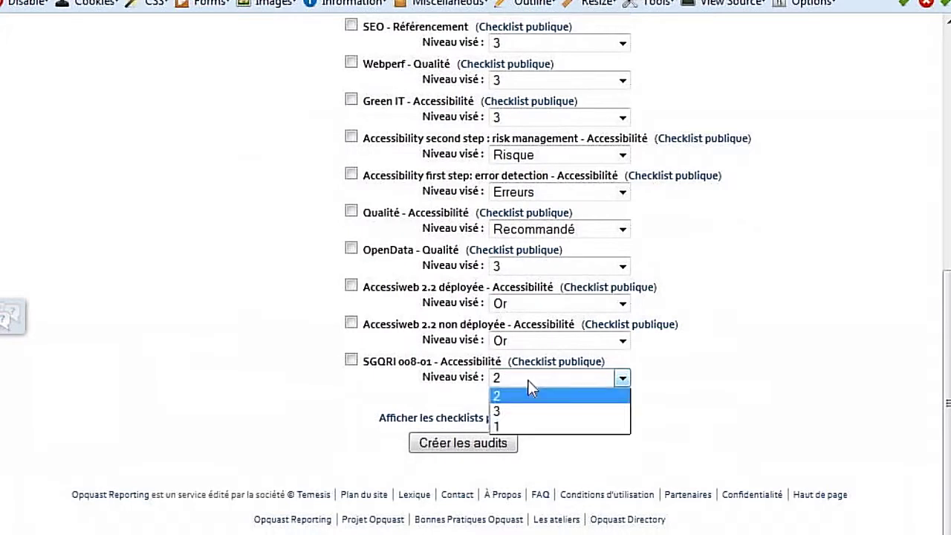
pyautogui.click(527, 428)
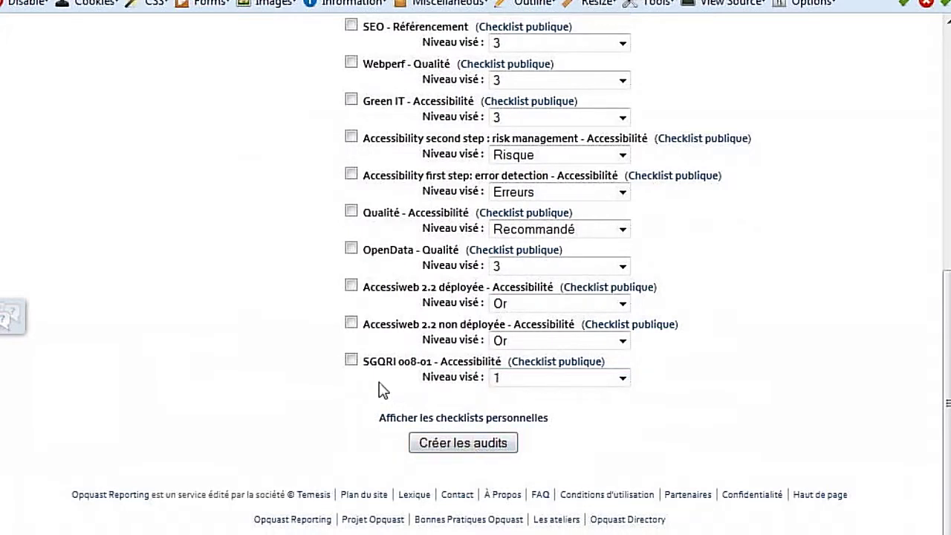
pyautogui.click(351, 360)
pyautogui.click(456, 448)
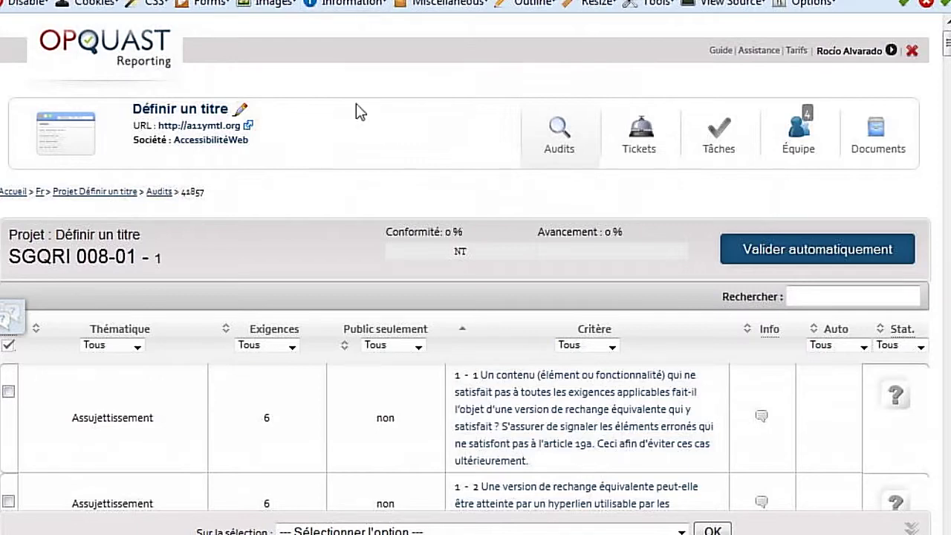
# - Scroll down through the SGQRI 008-01 checklist criteria list
pyautogui.scroll(-3, 359, 110)
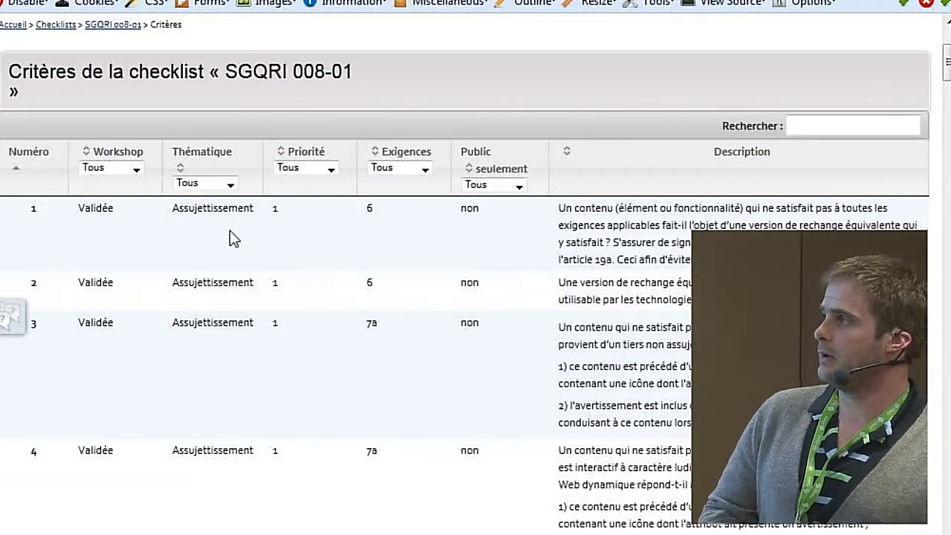
pyautogui.scroll(-5, 229, 231)
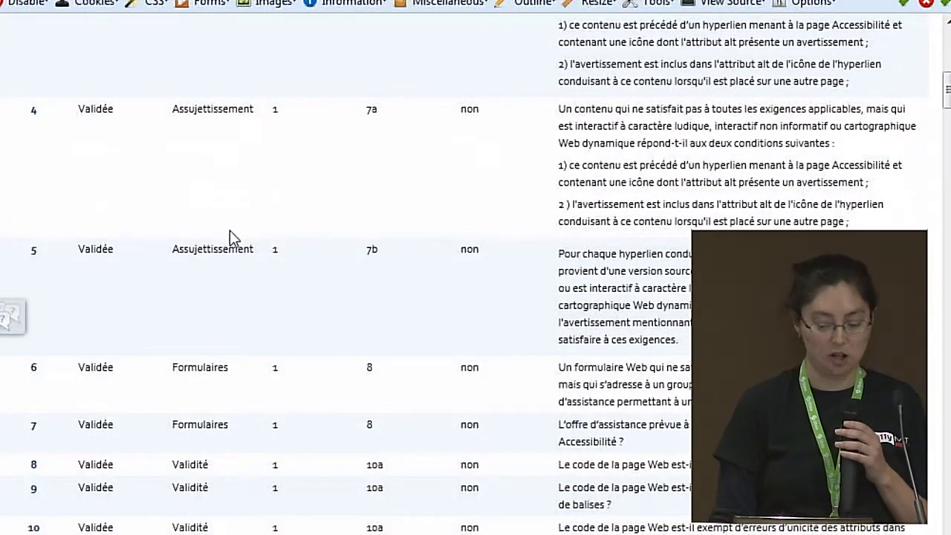
pyautogui.scroll(-3, 230, 238)
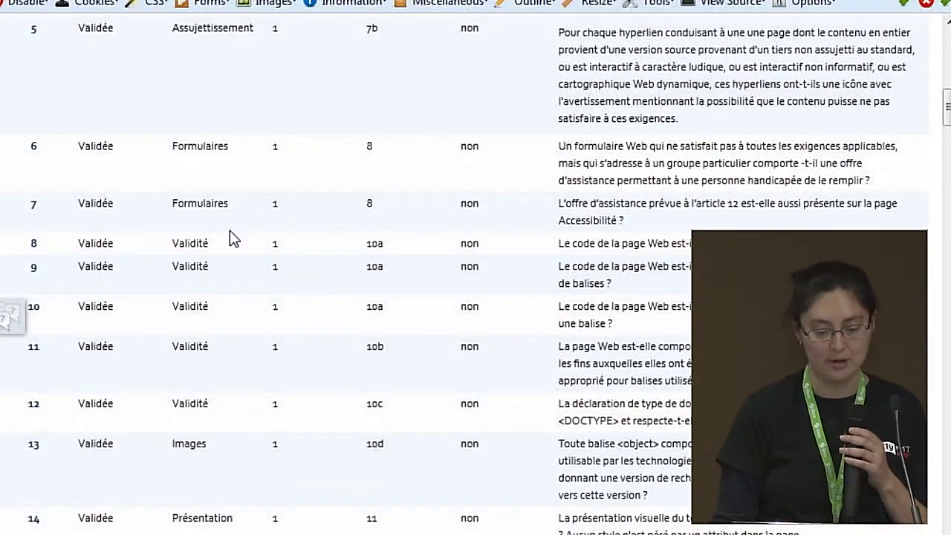
pyautogui.scroll(-1, 231, 238)
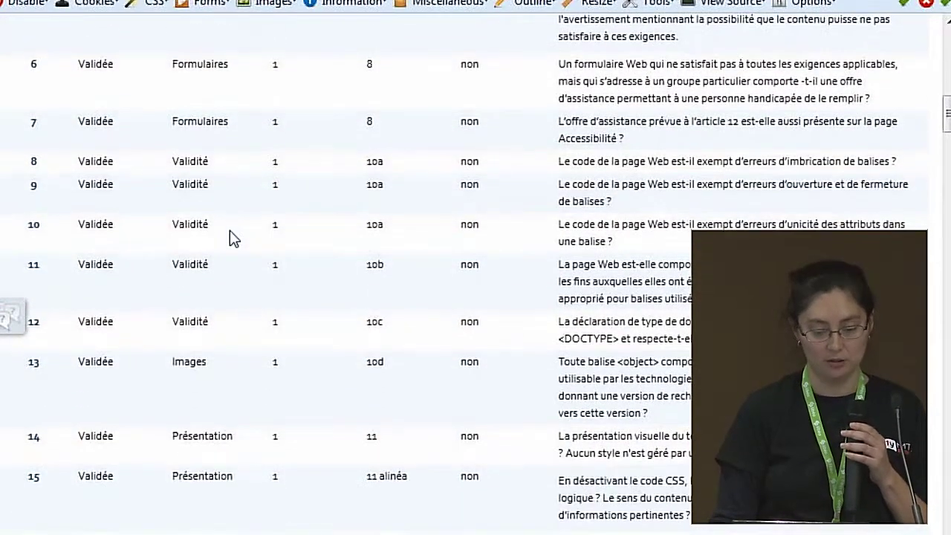
pyautogui.scroll(8, 231, 238)
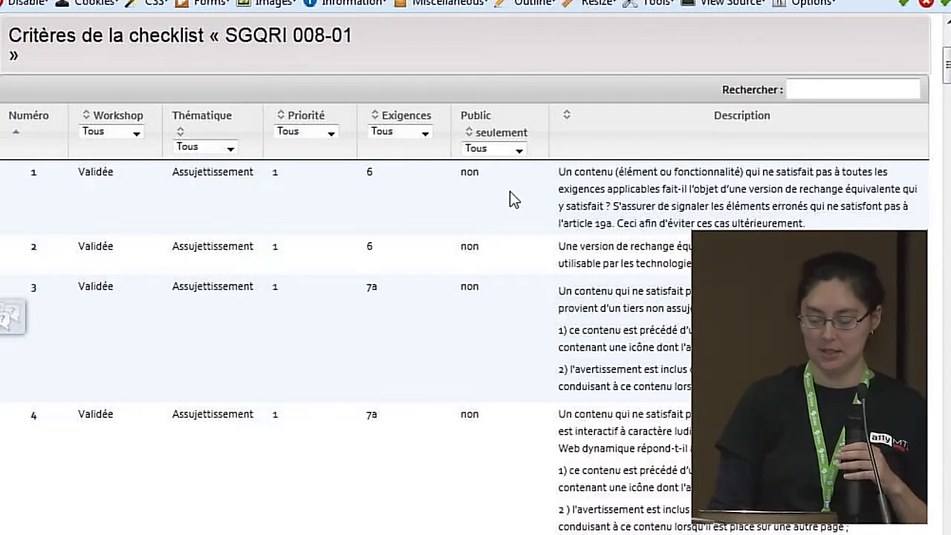
# - Return to the a11ymtl audit, scroll to rows 1-1 to 1-3, and show criterion 1-1's status choices
pyautogui.scroll(-1, 510, 191)
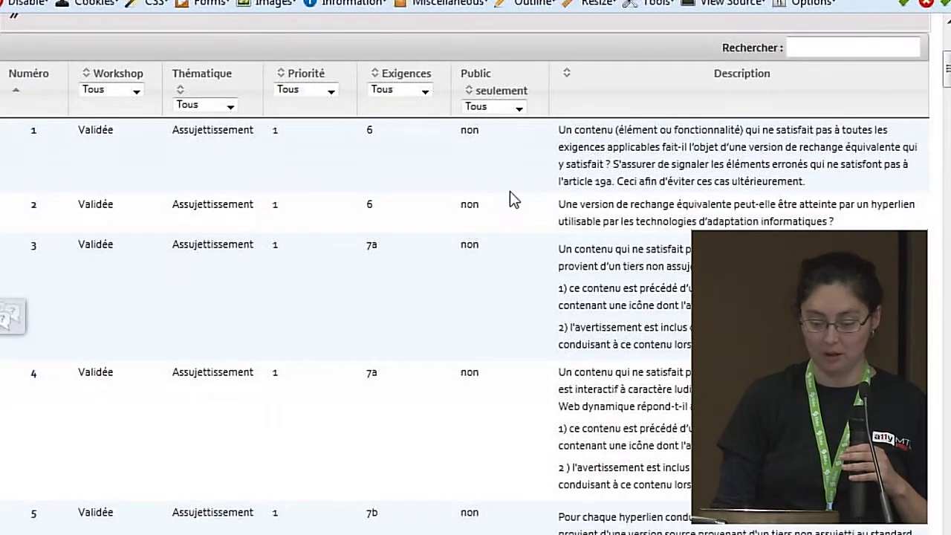
pyautogui.scroll(-1, 510, 191)
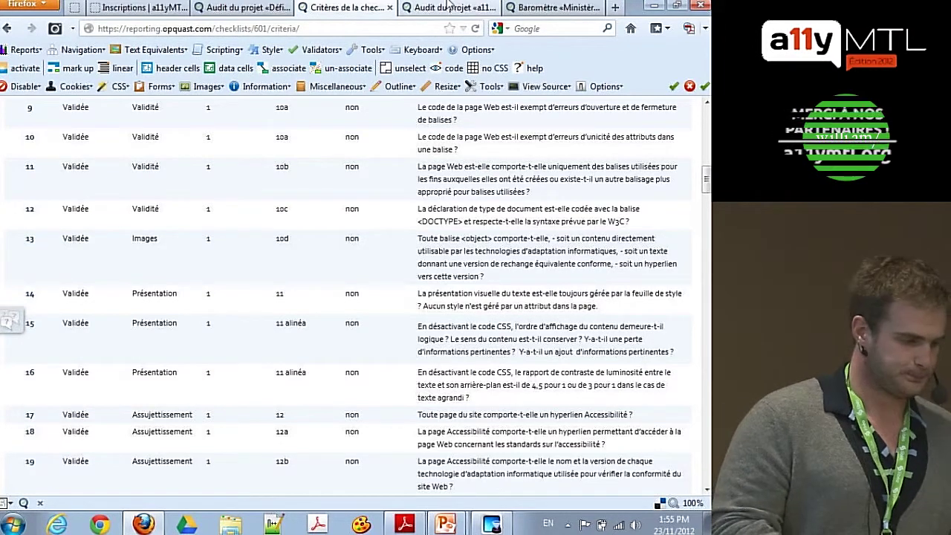
pyautogui.click(450, 7)
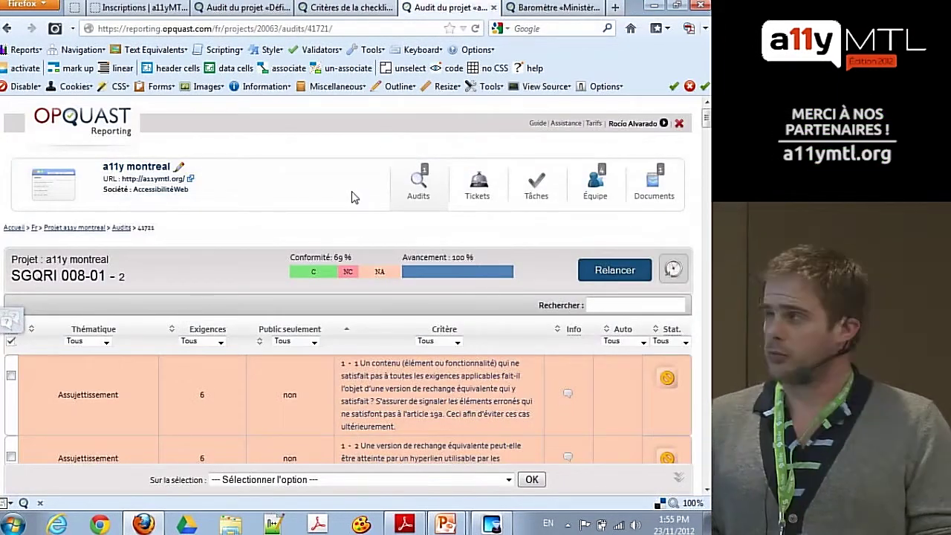
pyautogui.scroll(-2, 354, 196)
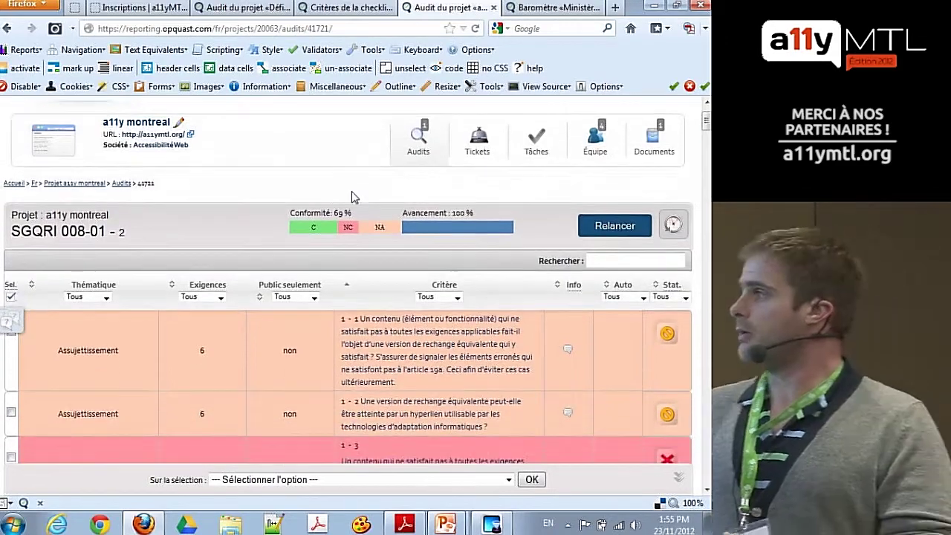
pyautogui.scroll(-3, 351, 191)
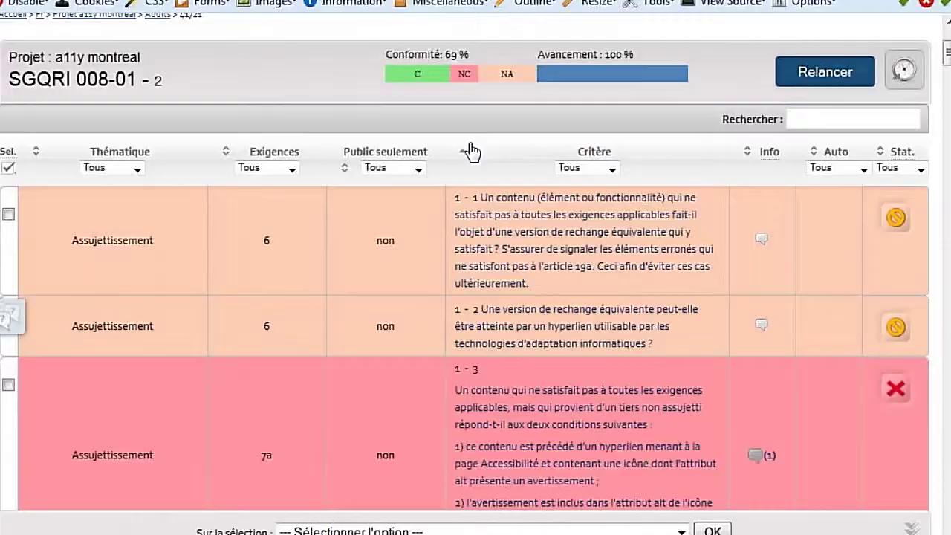
pyautogui.scroll(-1, 471, 152)
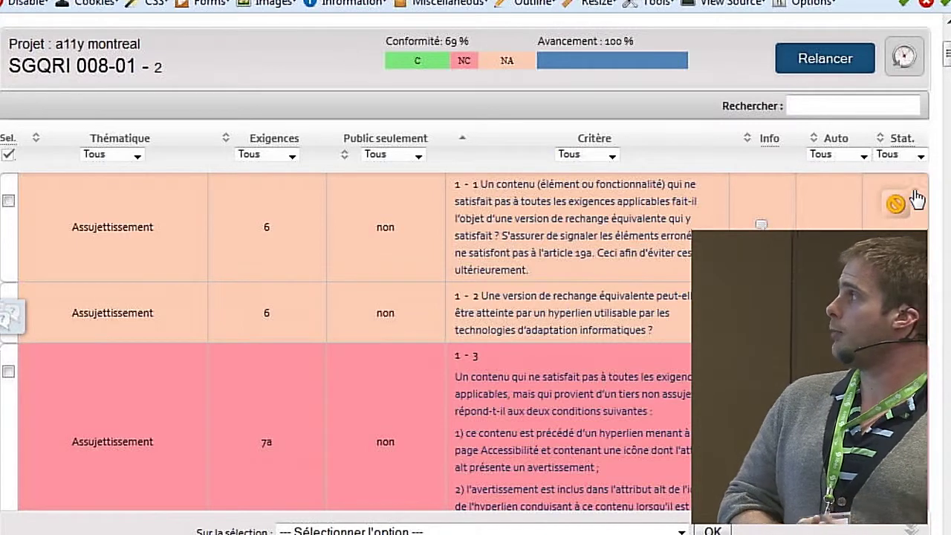
pyautogui.click(897, 205)
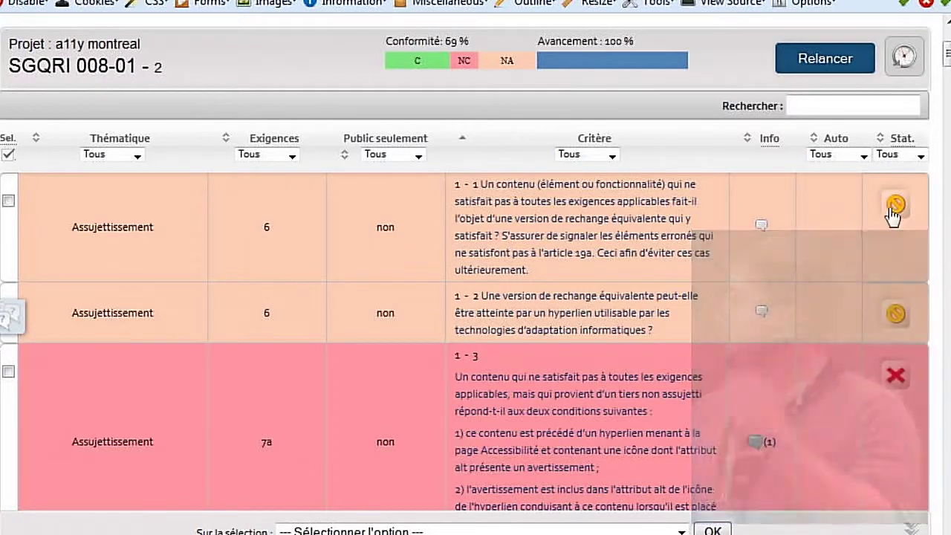
# - Mark criterion 1-1 Non testé and criterion 1-2 Indéterminé
pyautogui.click(896, 211)
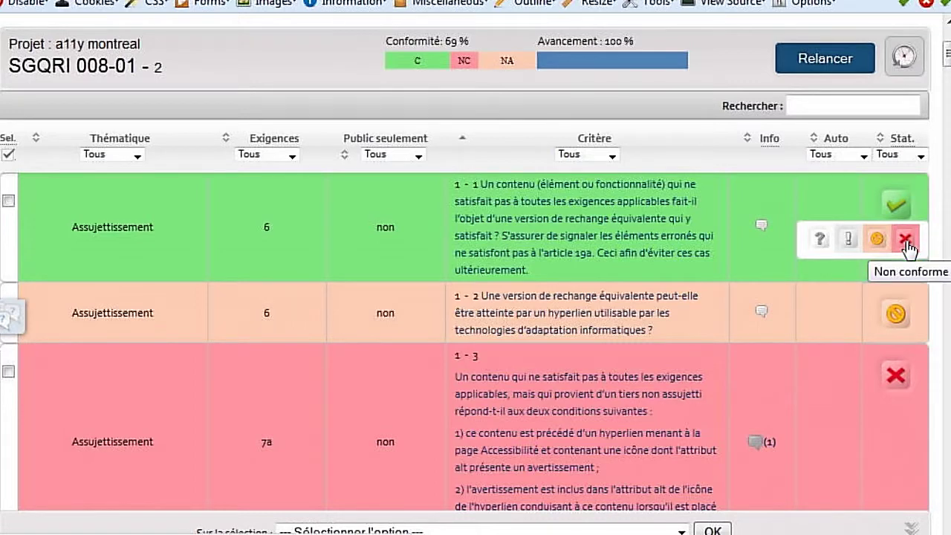
pyautogui.click(905, 240)
pyautogui.moveTo(896, 315)
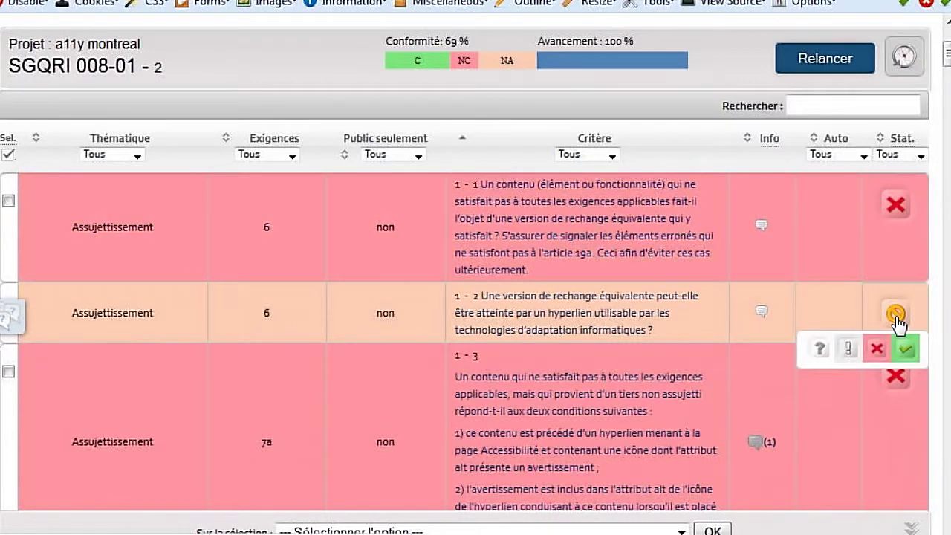
pyautogui.click(845, 352)
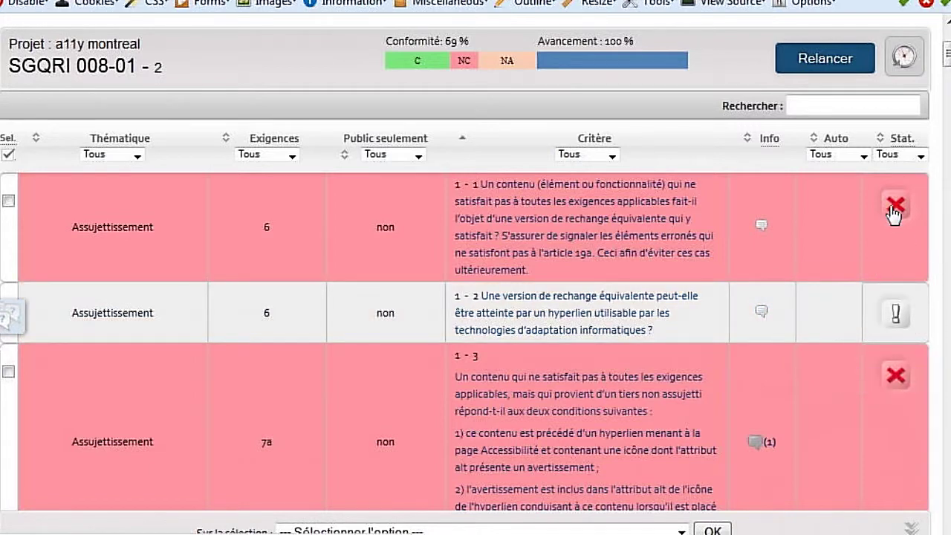
pyautogui.moveTo(880, 217)
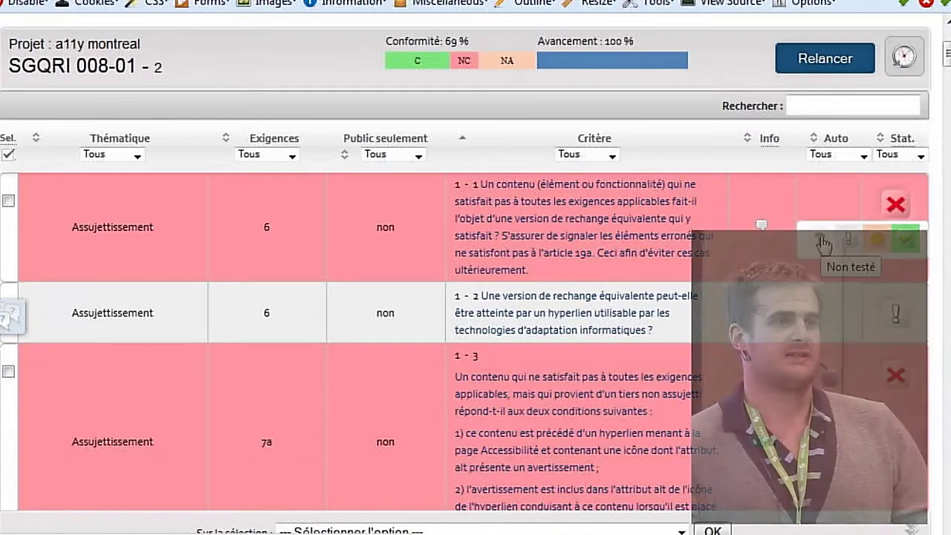
pyautogui.click(817, 249)
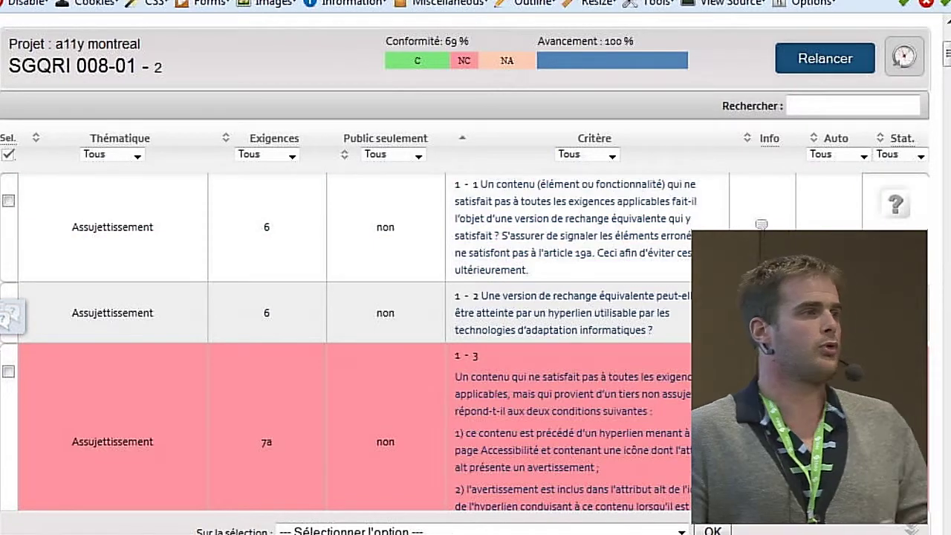
pyautogui.click(895, 204)
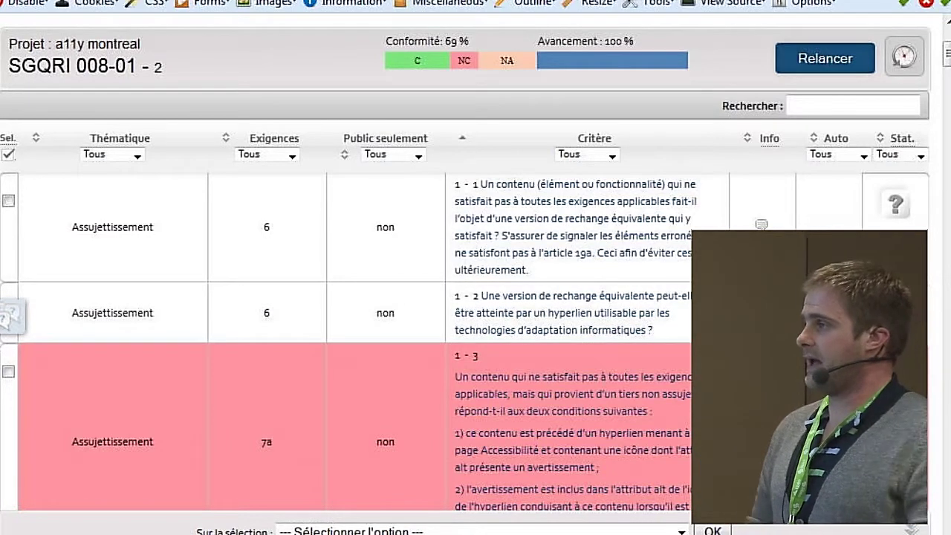
# - Scroll down to criterion 1-5 and mark it Conforme with the green check
pyautogui.scroll(-5, 476, 267)
pyautogui.scroll(-4, 476, 267)
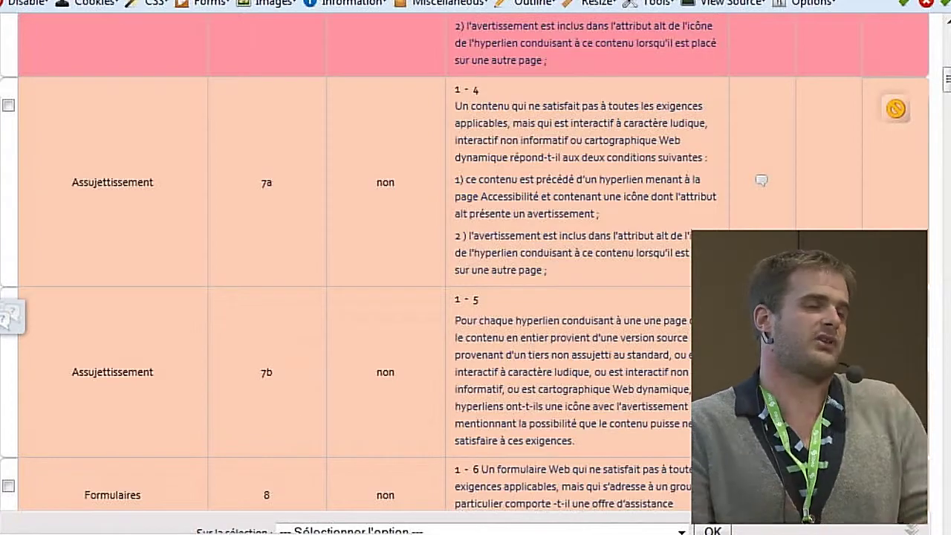
pyautogui.scroll(-5, 475, 260)
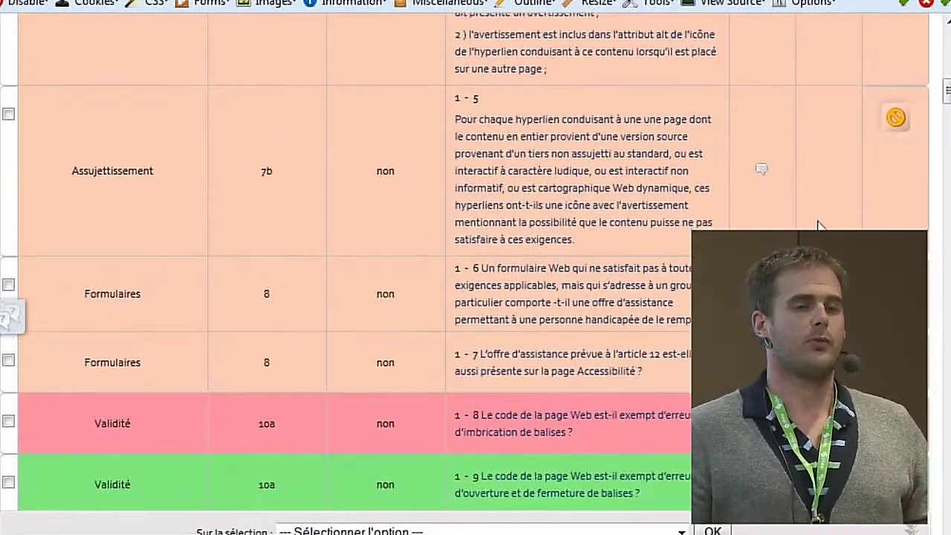
pyautogui.moveTo(870, 167)
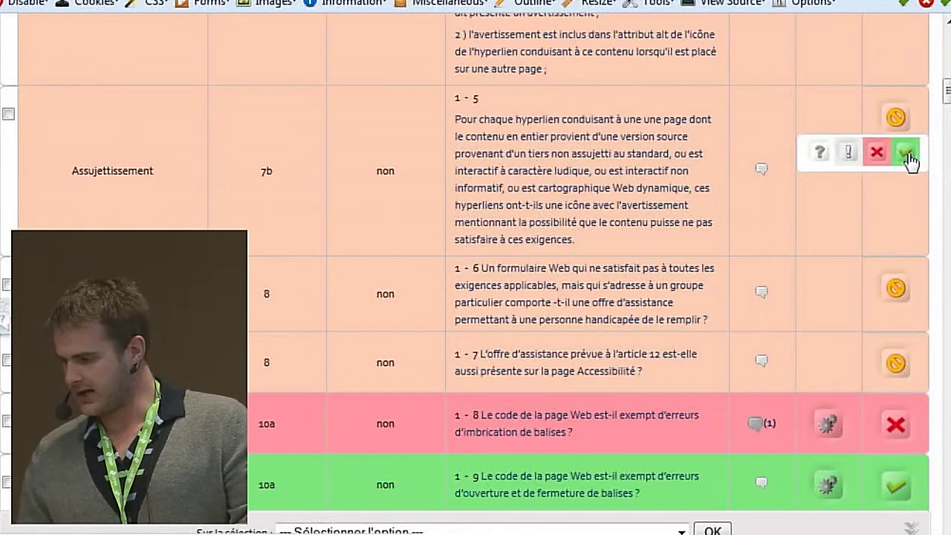
pyautogui.click(905, 152)
pyautogui.moveTo(897, 128)
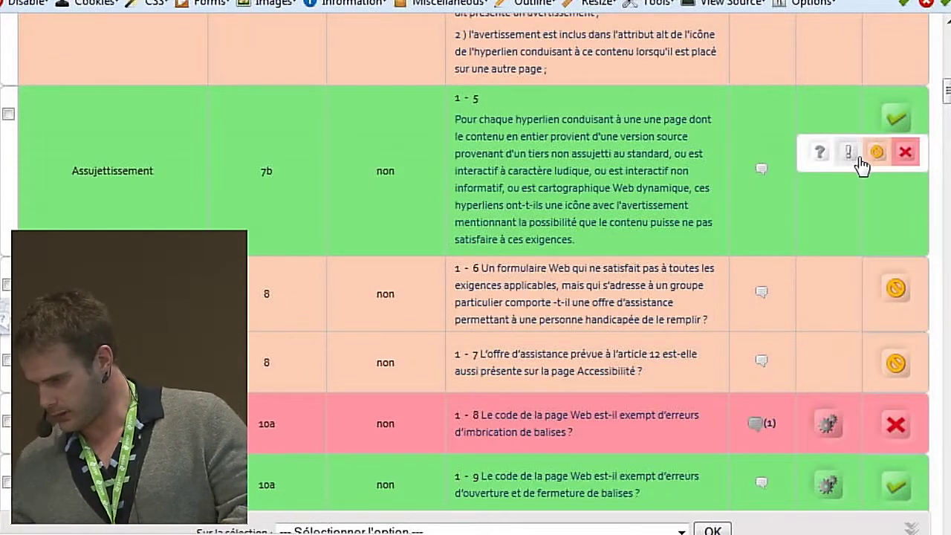
# - In criterion 1-5's evaluation, draft comment 'Mention 1': 'Il est non conforme parce que...'
pyautogui.click(761, 171)
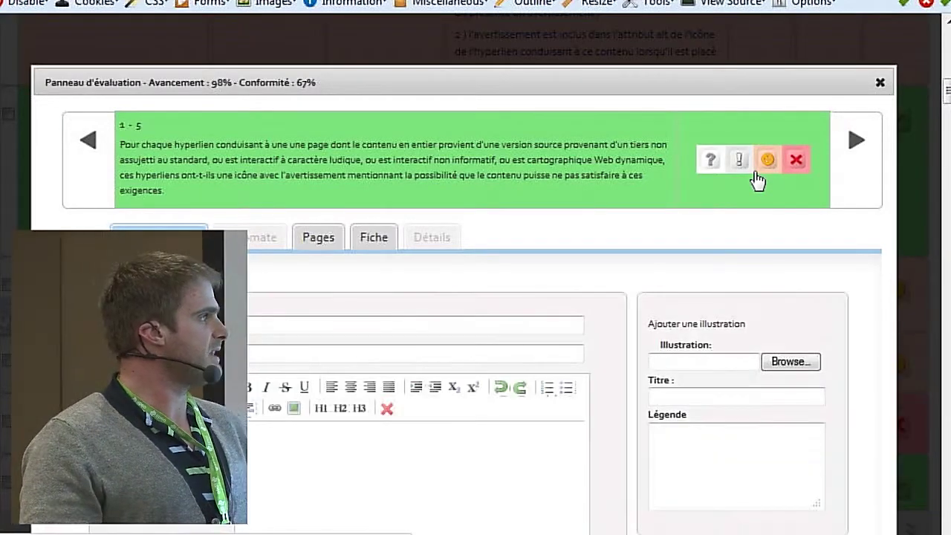
pyautogui.scroll(-4, 754, 175)
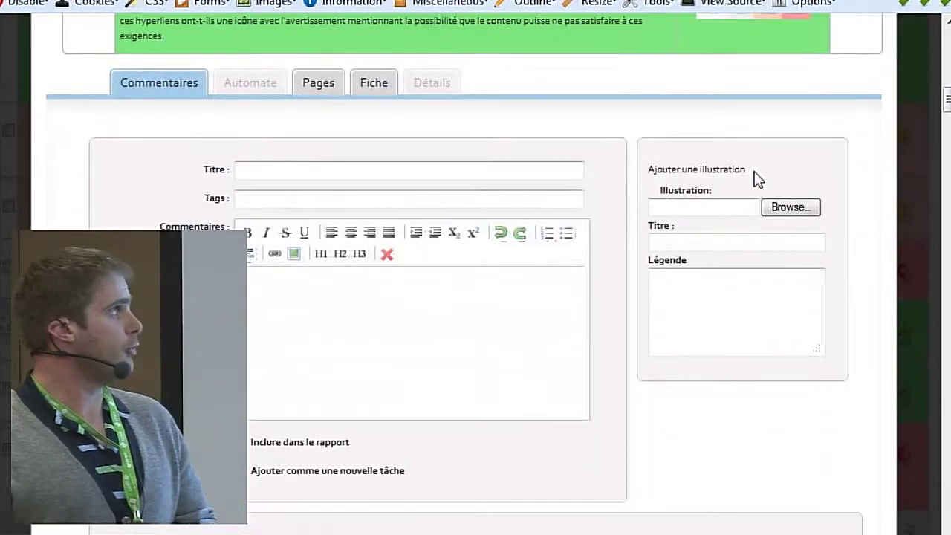
pyautogui.click(341, 170)
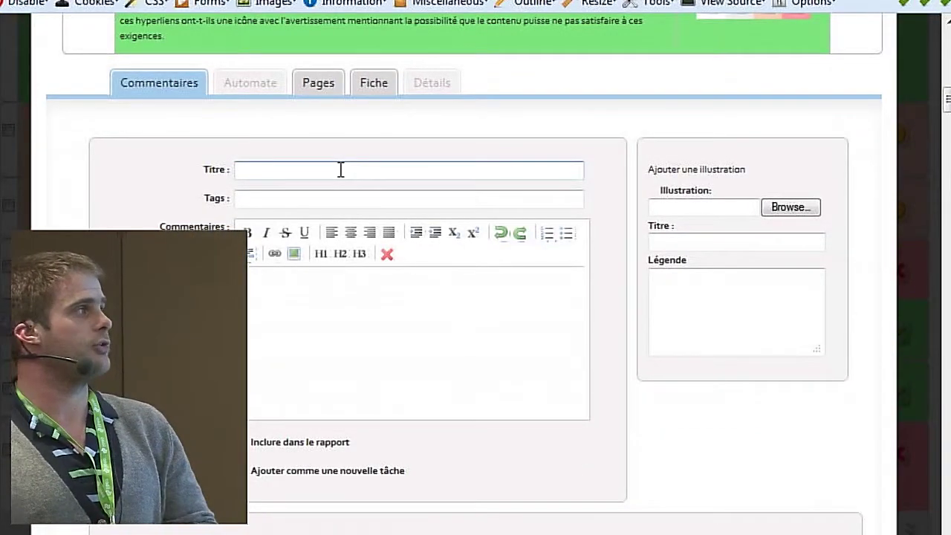
pyautogui.click(340, 169)
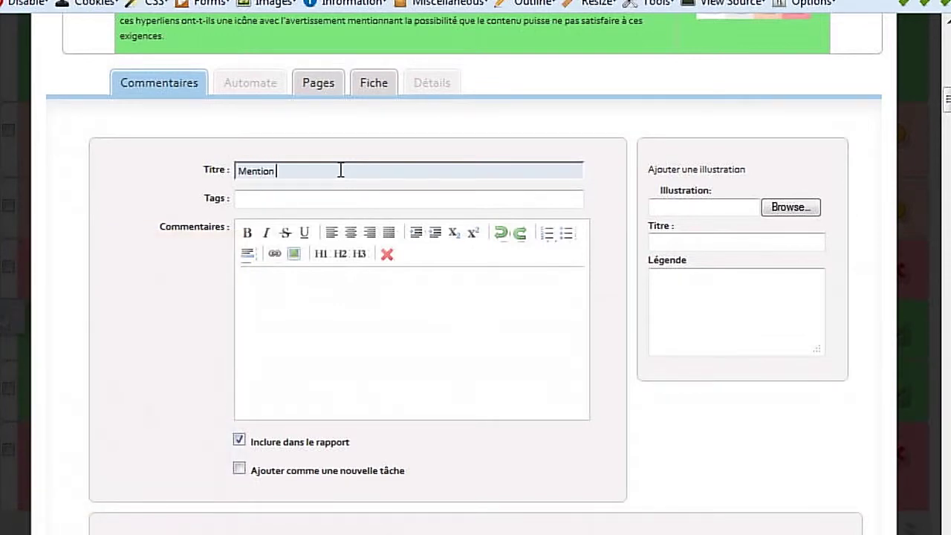
pyautogui.press('Tab')
pyautogui.press('Tab')
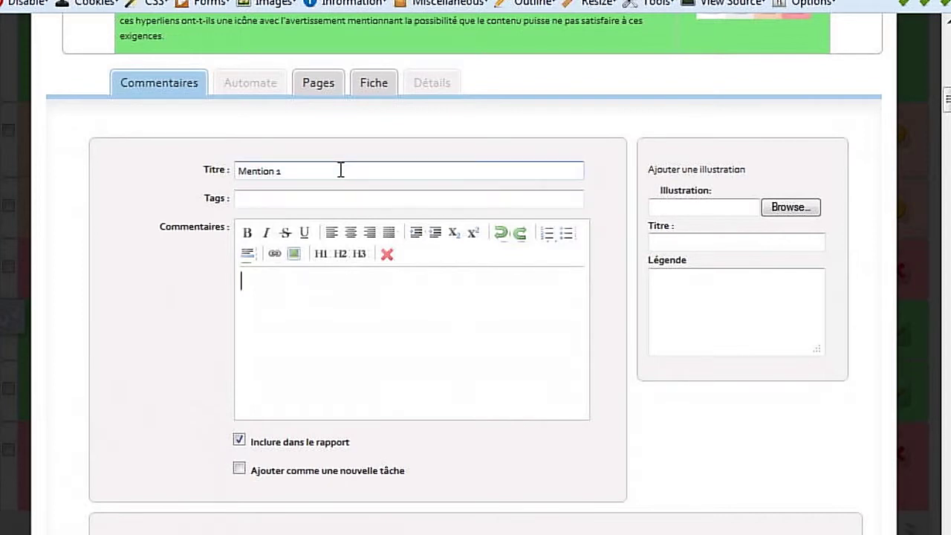
pyautogui.write('Il est non conforme pa')
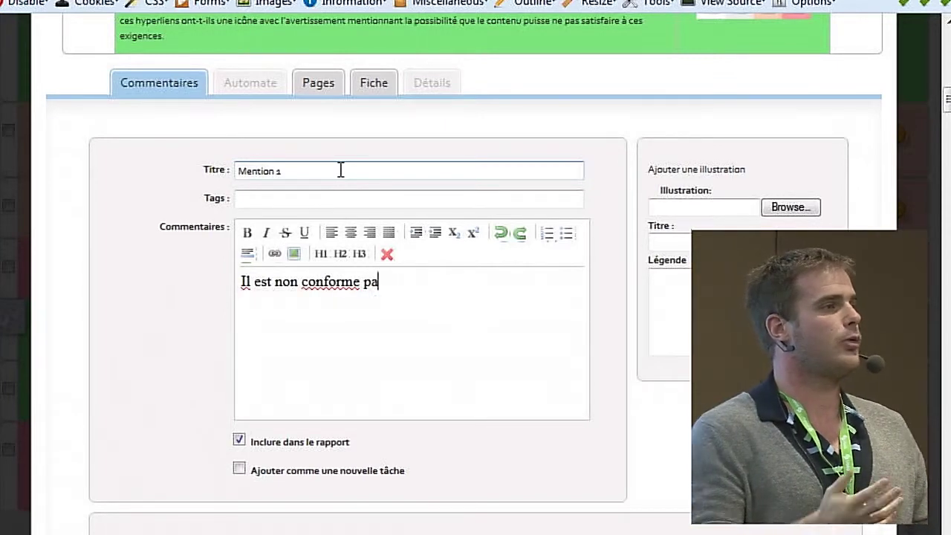
pyautogui.write('rce q')
pyautogui.press('BackSpace')
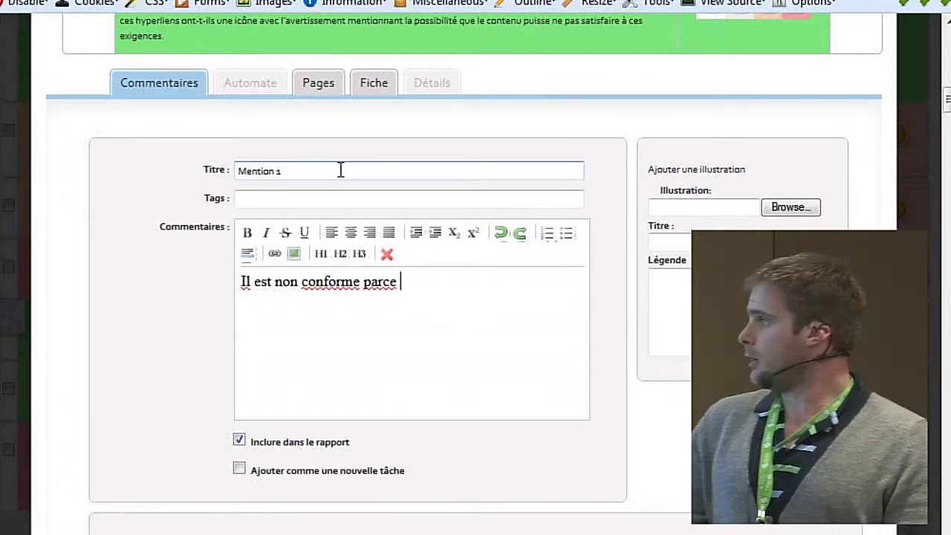
pyautogui.write('que...')
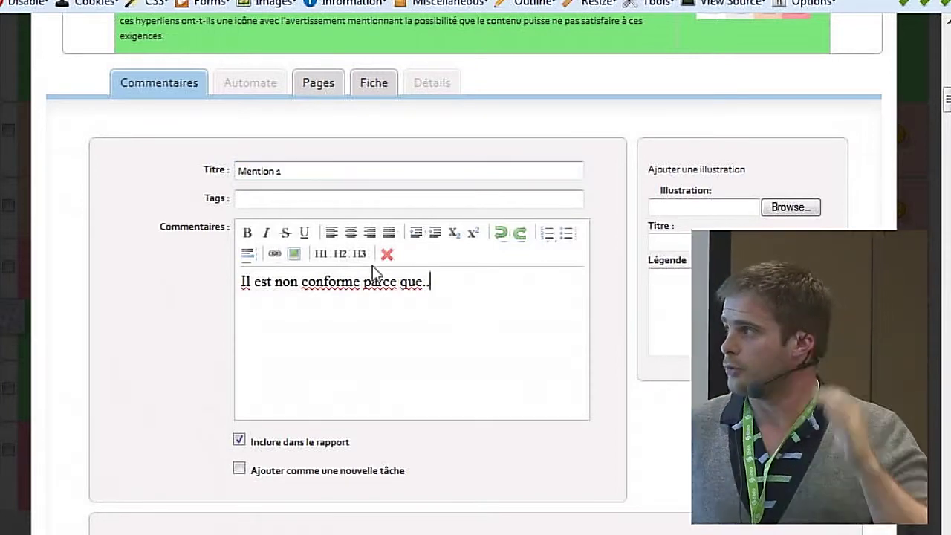
# - Show criterion 1-5's per-page audit in the Pages tab
pyautogui.scroll(-1, 372, 265)
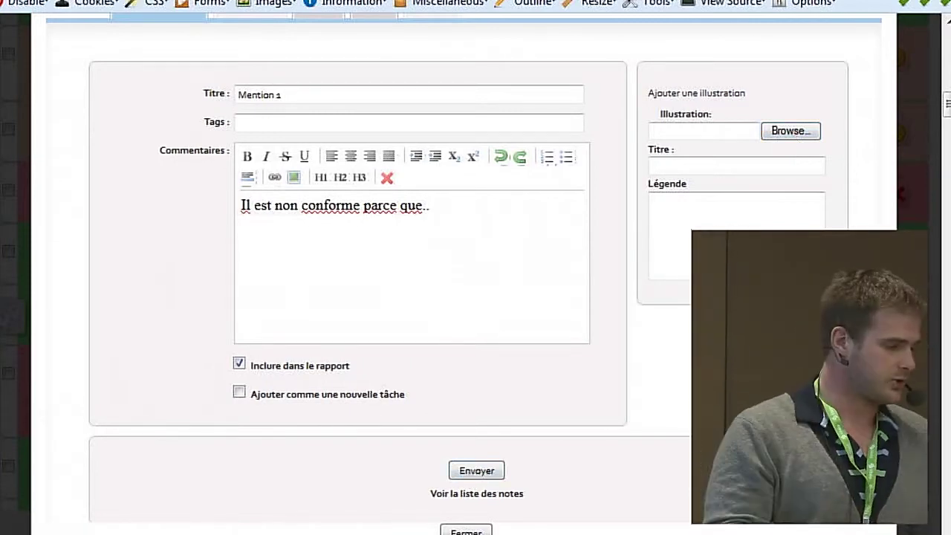
pyautogui.scroll(3, 448, 177)
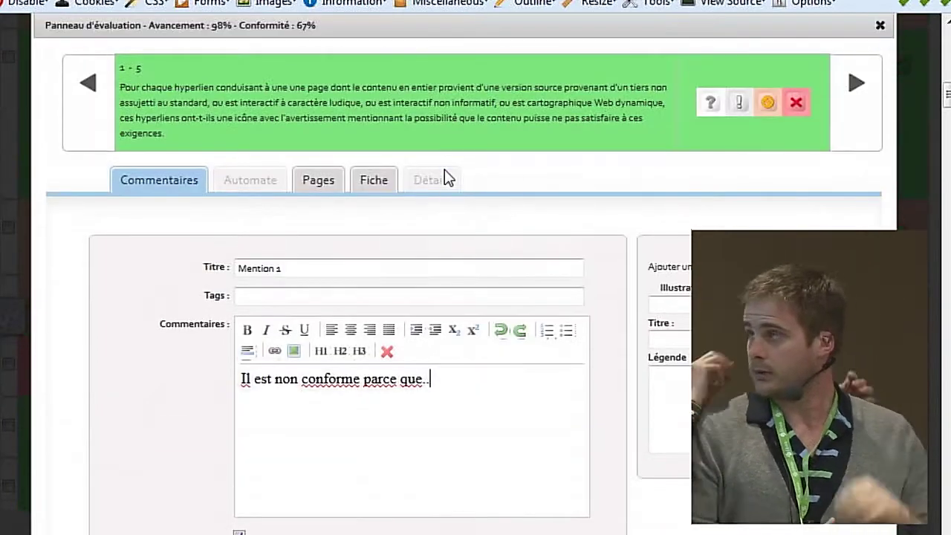
pyautogui.click(319, 191)
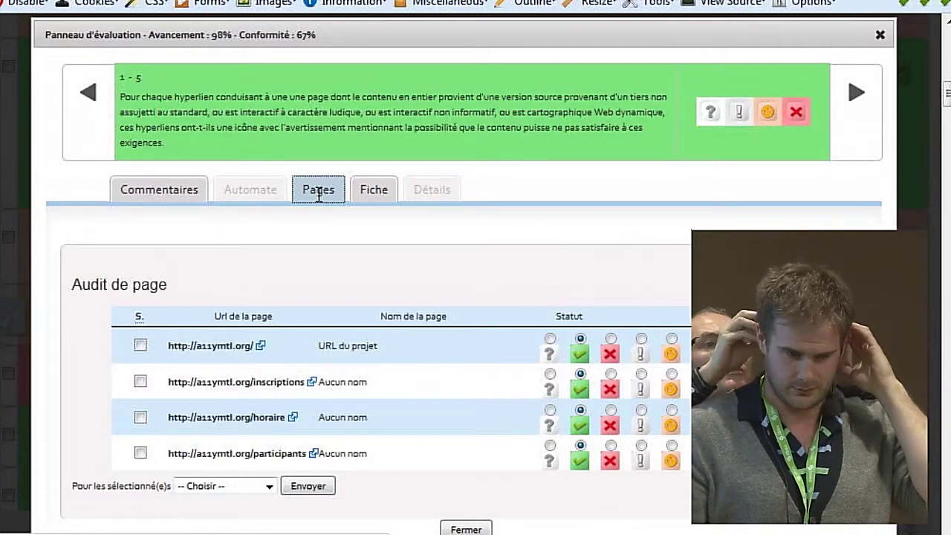
# - Mark the home page non conforme and select the inscriptions, horaire and participants pages
pyautogui.scroll(-4, 318, 195)
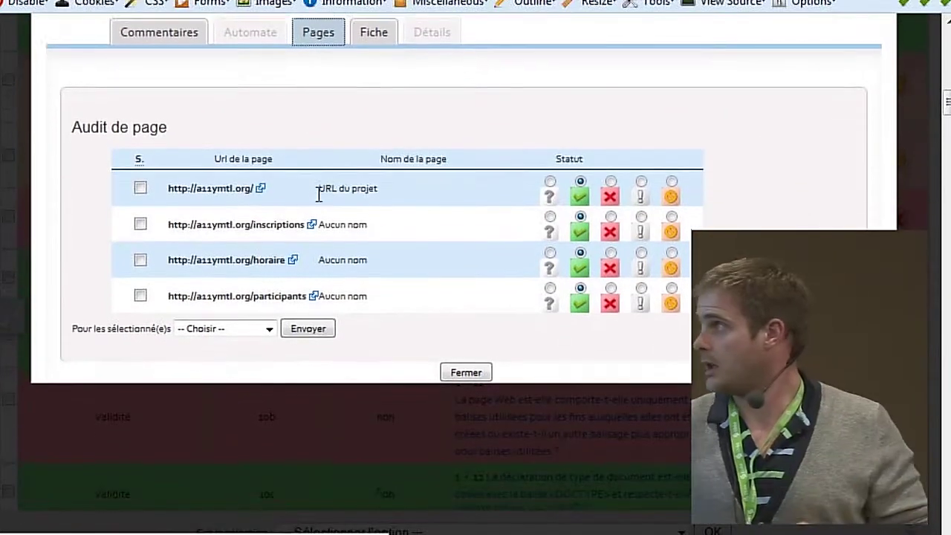
pyautogui.click(580, 213)
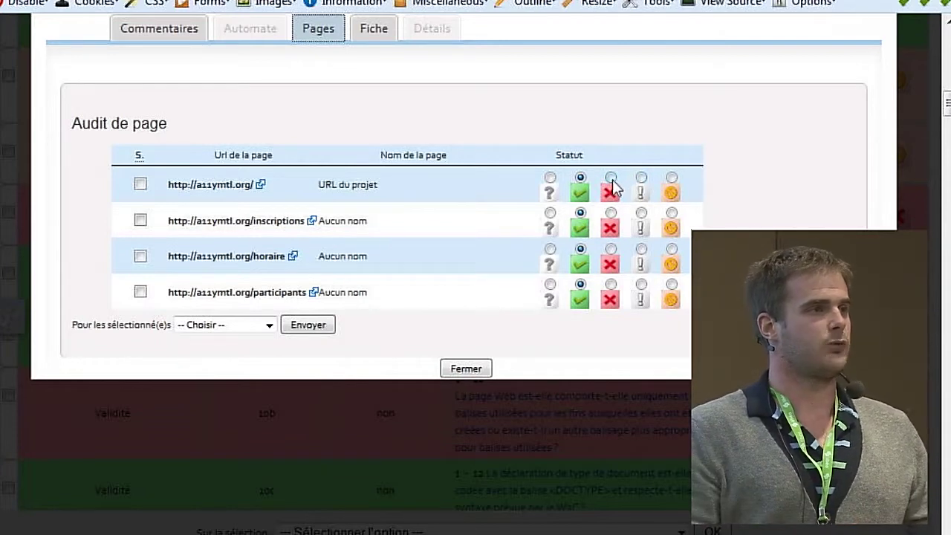
pyautogui.click(610, 178)
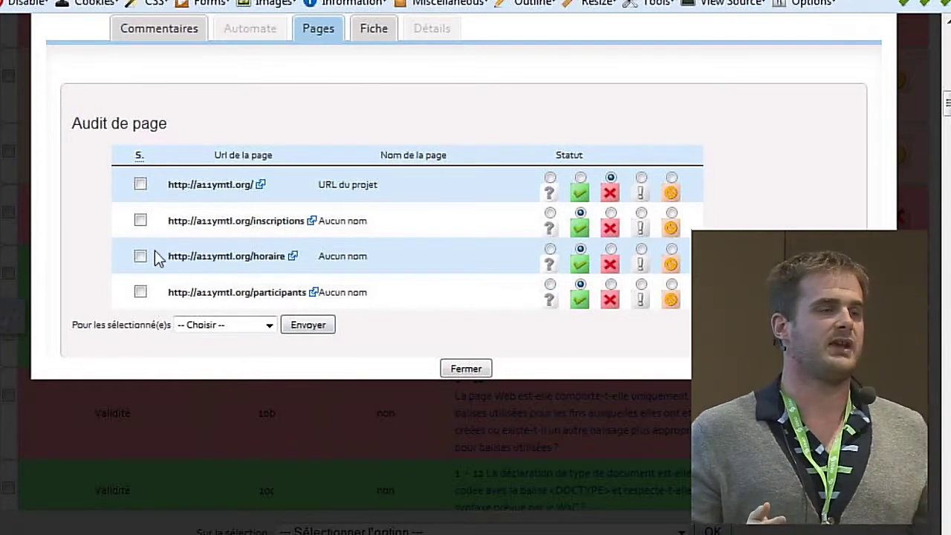
pyautogui.click(215, 325)
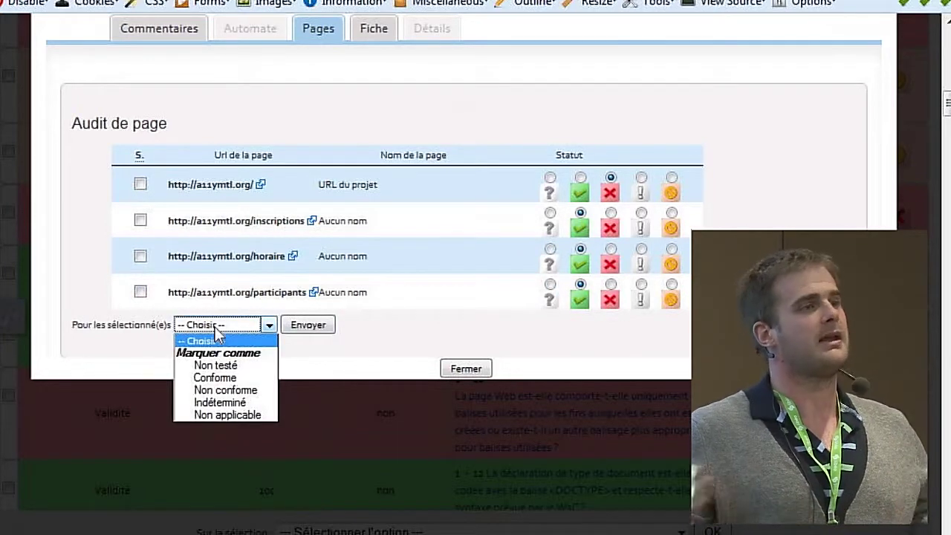
pyautogui.click(214, 328)
pyautogui.click(141, 291)
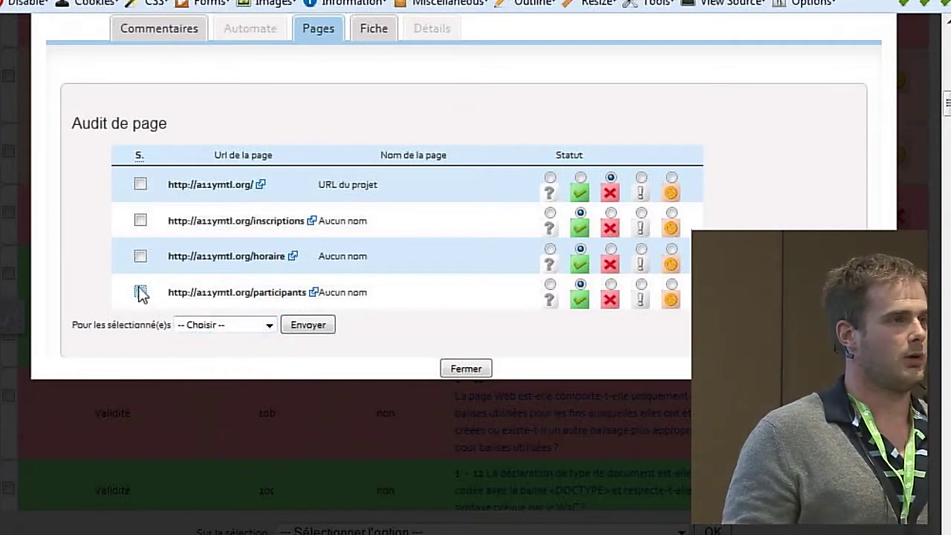
pyautogui.click(140, 255)
pyautogui.click(140, 220)
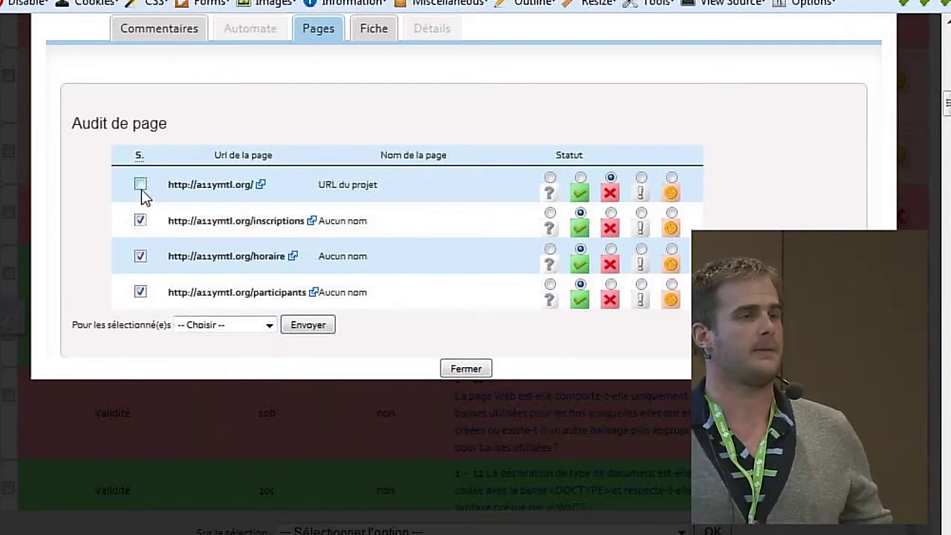
pyautogui.click(141, 183)
pyautogui.click(141, 184)
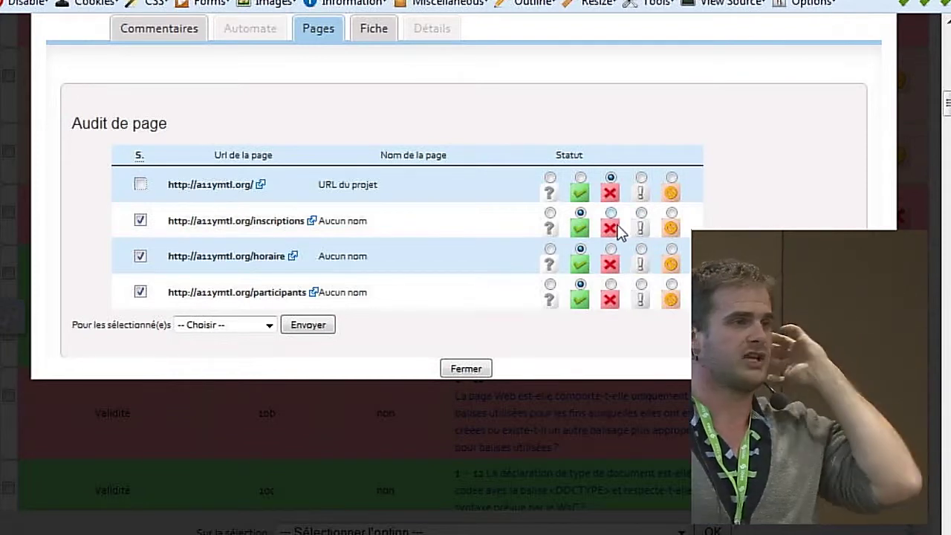
# - Apply Indéterminé to the three selected pages via the 'Pour les sélectionné(e)s' dropdown
pyautogui.click(243, 327)
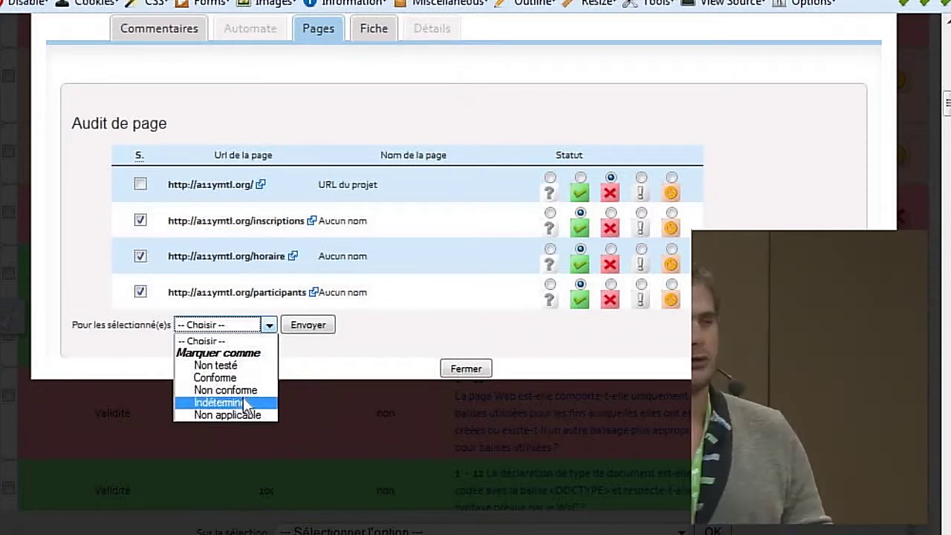
pyautogui.click(232, 401)
pyautogui.click(312, 330)
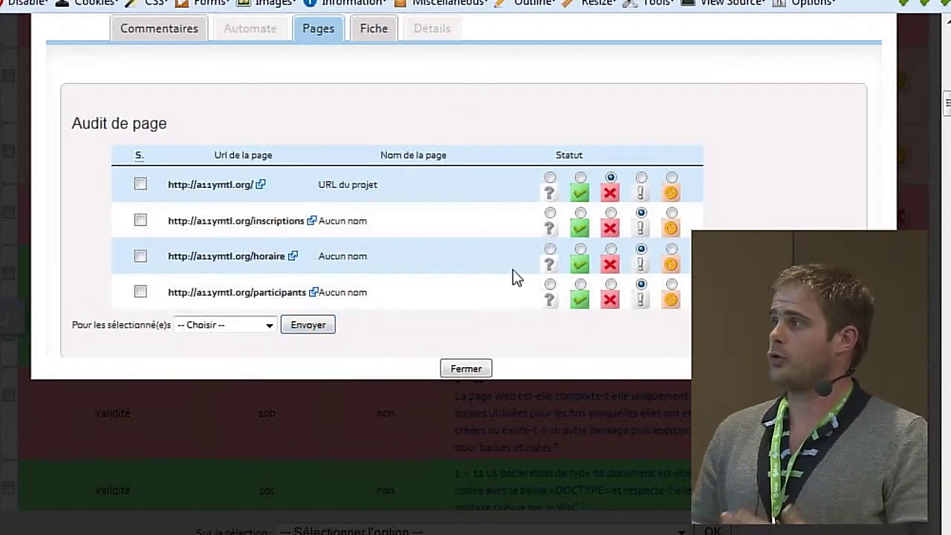
pyautogui.scroll(5, 513, 270)
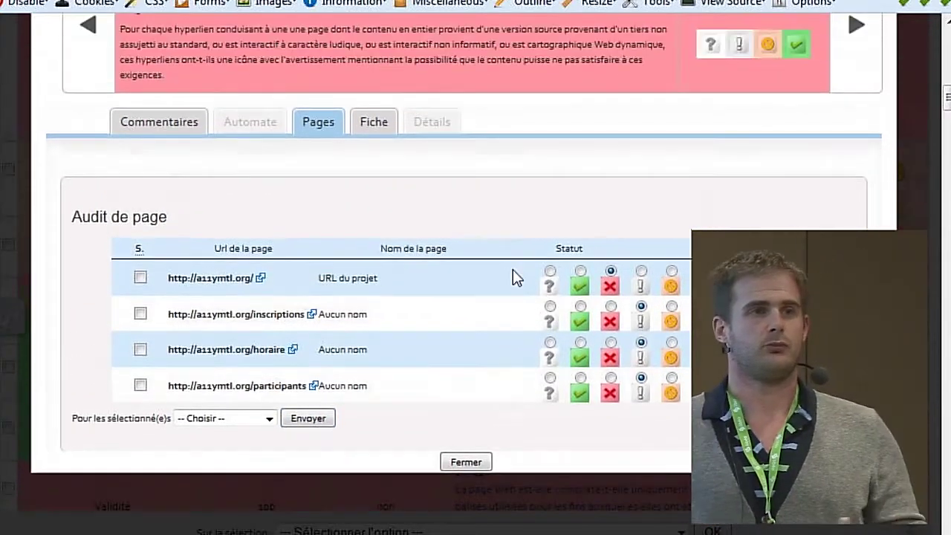
pyautogui.scroll(1, 515, 277)
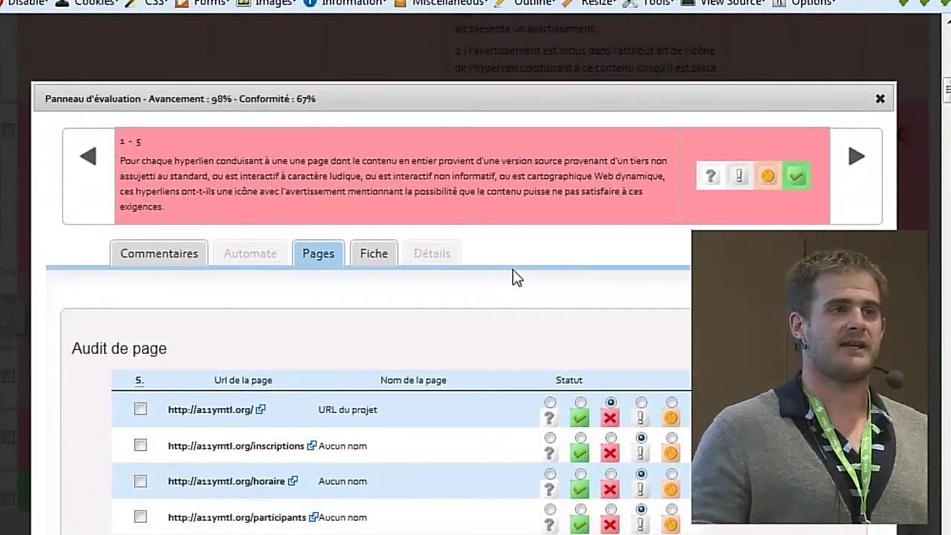
pyautogui.scroll(-2, 619, 242)
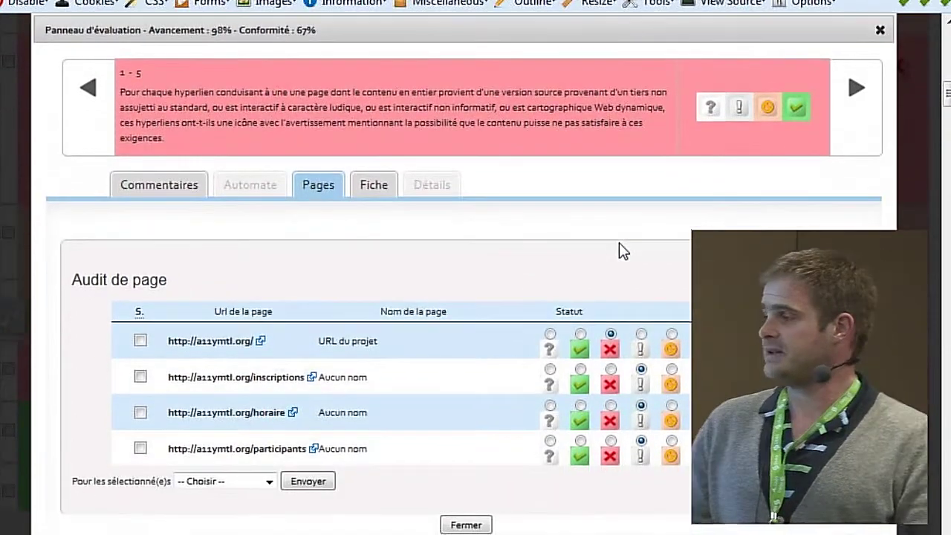
# - Close the evaluation panel and show the a11y montreal Documents list with RT_OPE_REPORTING_20121115
pyautogui.click(880, 30)
pyautogui.scroll(5, 659, 286)
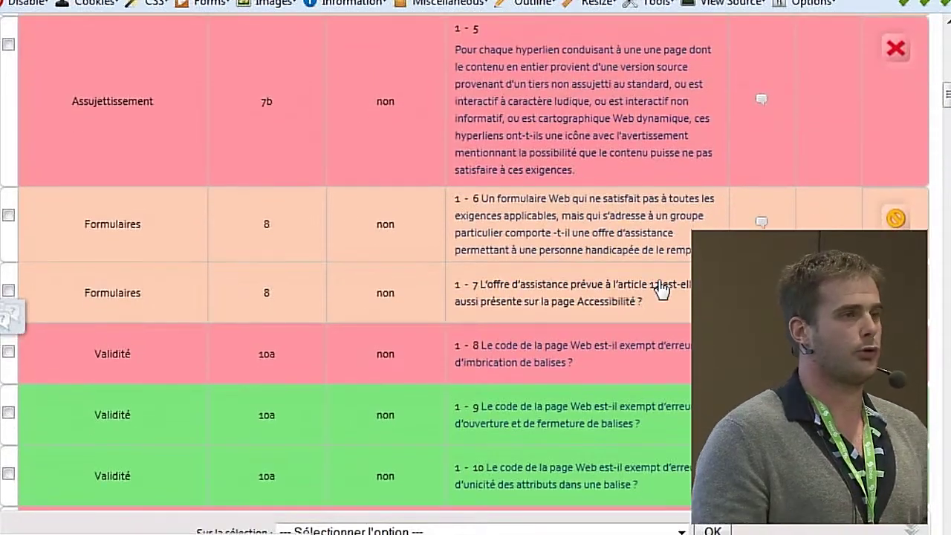
pyautogui.scroll(6, 660, 287)
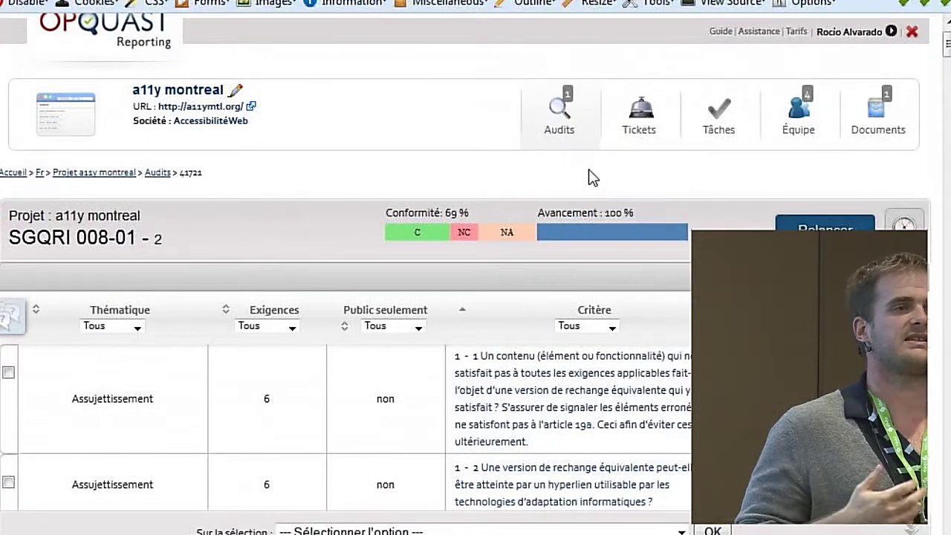
pyautogui.moveTo(559, 112)
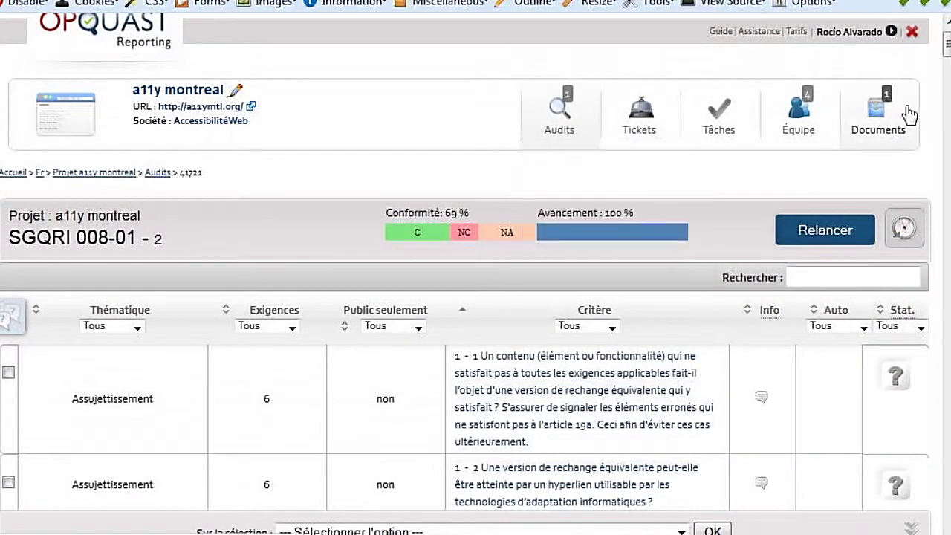
pyautogui.click(881, 122)
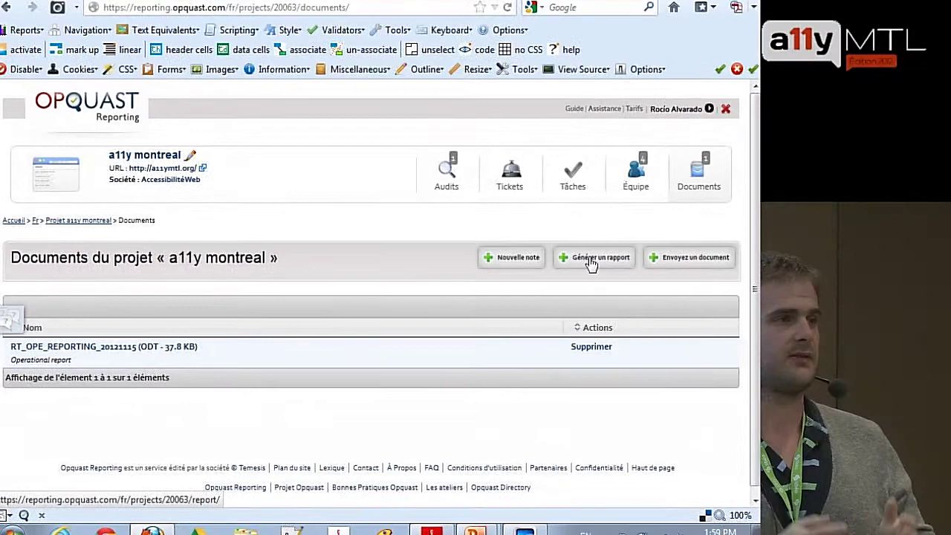
# - Start a new report of type Rapport de synthèse for a11y montreal
pyautogui.click(741, 244)
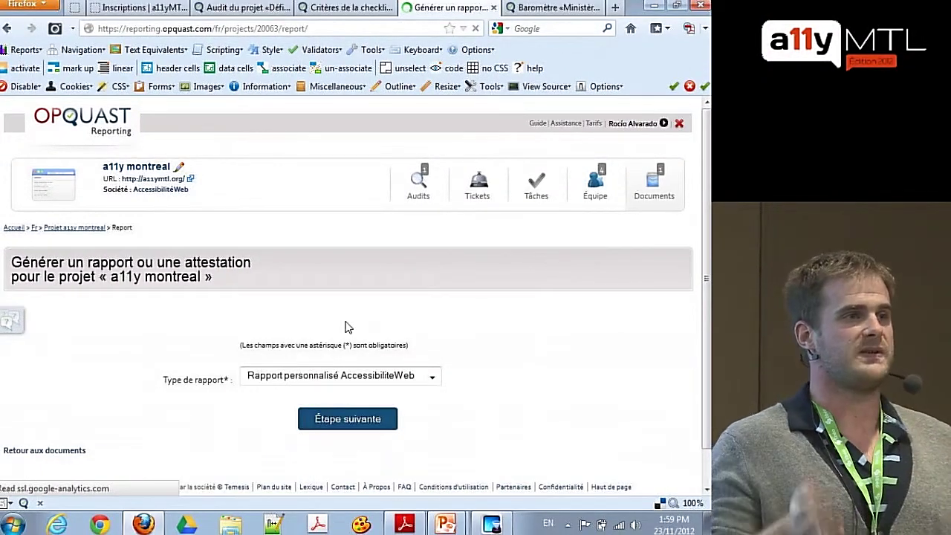
pyautogui.click(340, 371)
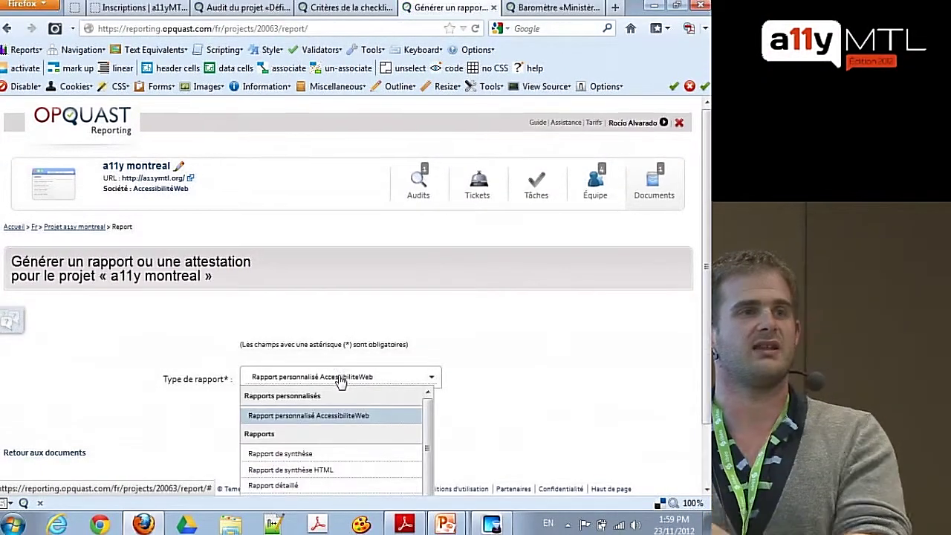
pyautogui.scroll(-1, 341, 381)
pyautogui.click(340, 388)
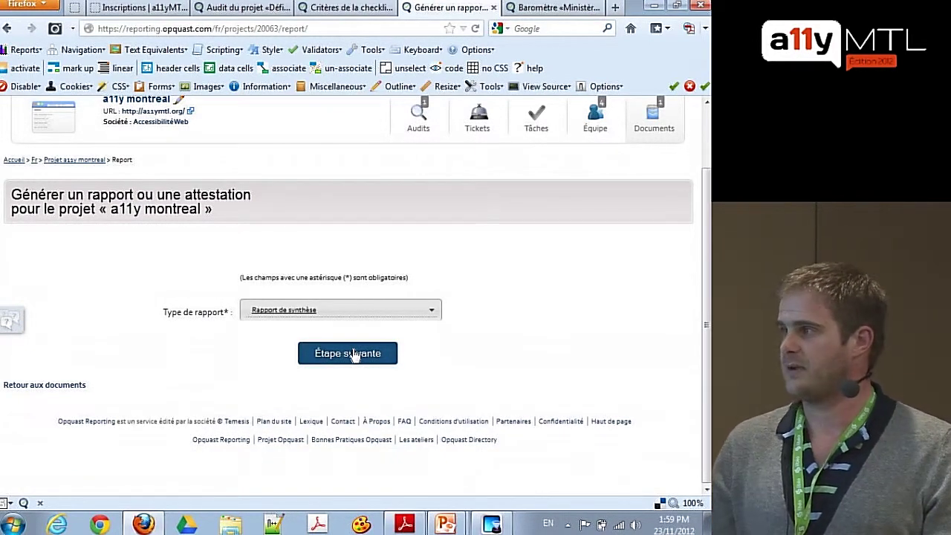
pyautogui.click(354, 355)
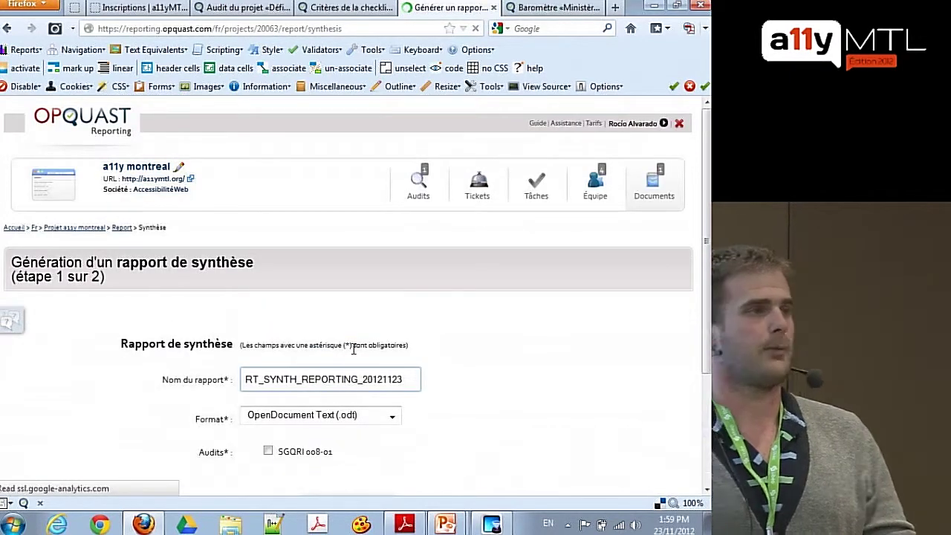
# - Keep OpenDocument Text (.odt) as the format for RT_SYNTH_REPORTING_20121123
pyautogui.scroll(-3, 353, 349)
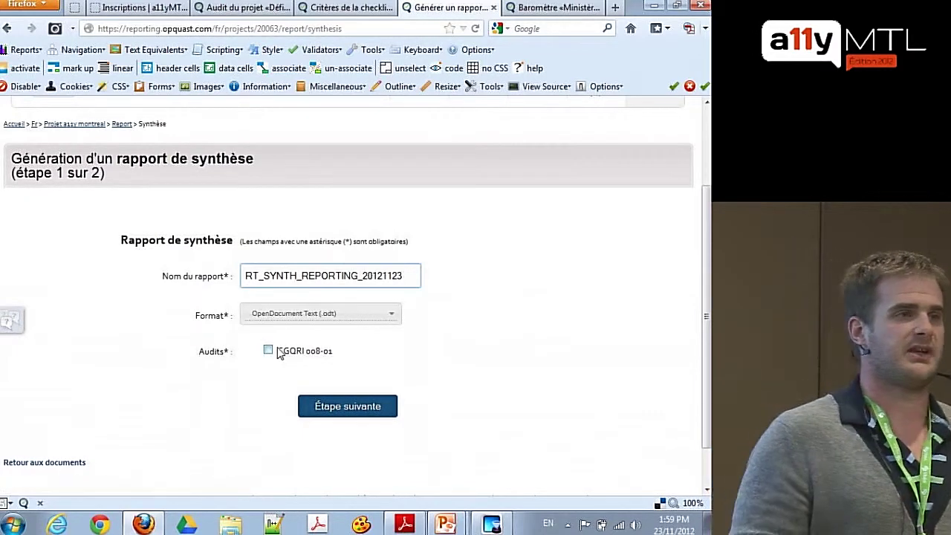
pyautogui.click(343, 313)
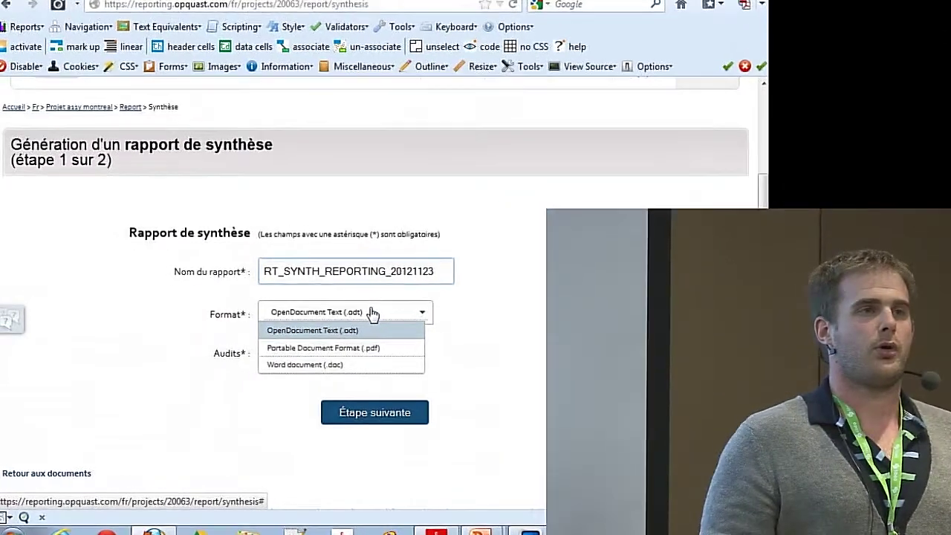
pyautogui.click(344, 313)
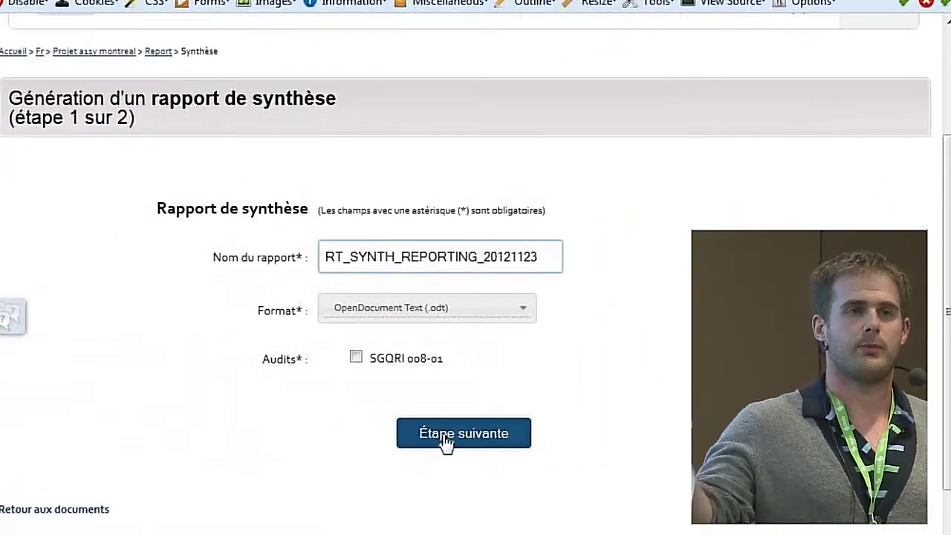
pyautogui.click(446, 442)
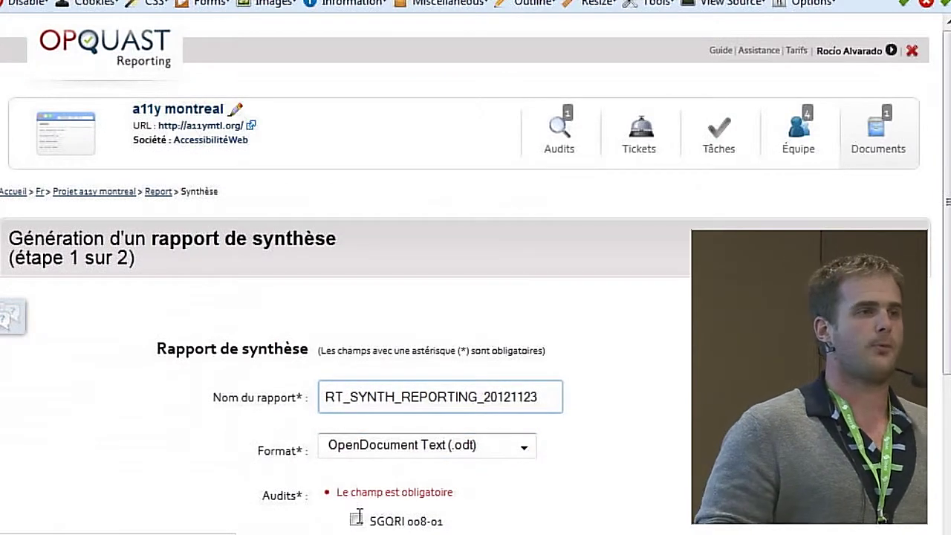
# - Base the synthesis report on the SGQRI 008-01 audit and apply the generic style's page footers
pyautogui.click(356, 517)
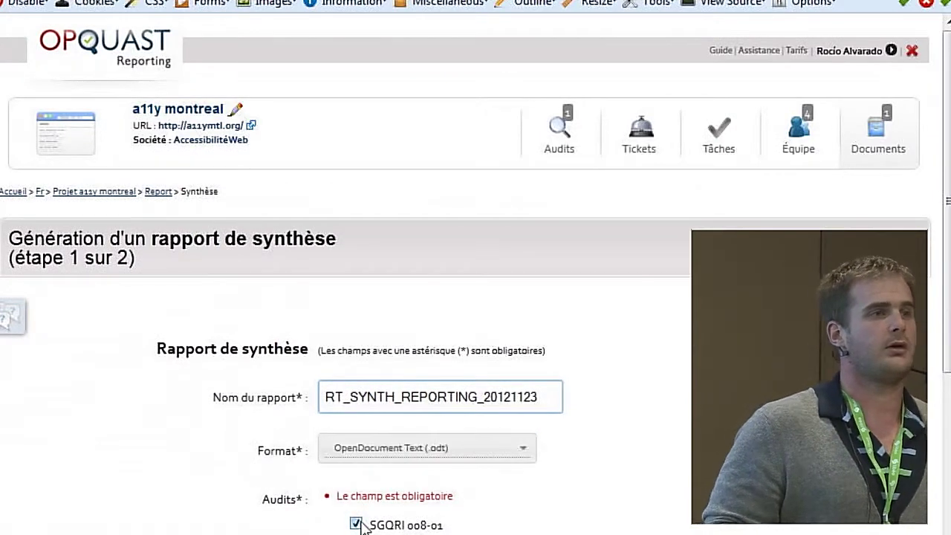
pyautogui.scroll(-3, 428, 479)
pyautogui.click(457, 446)
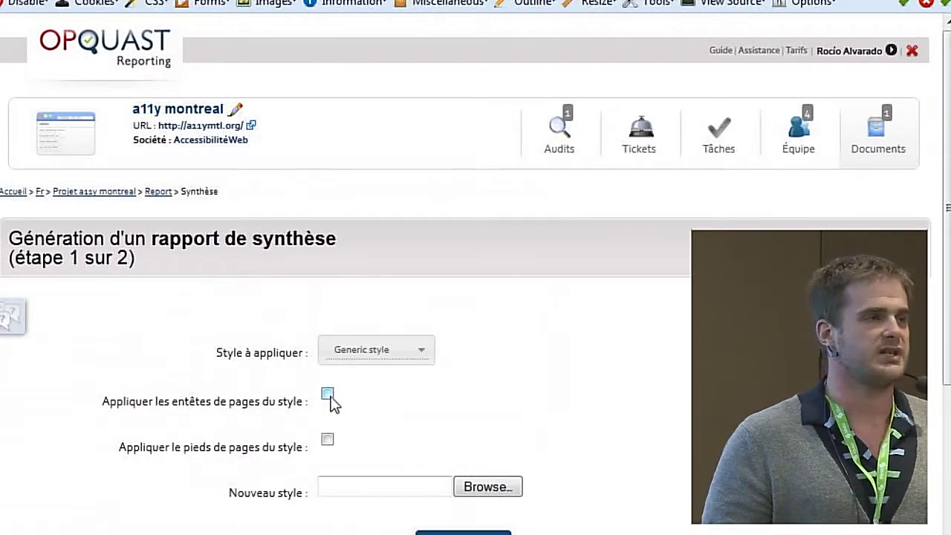
pyautogui.click(327, 441)
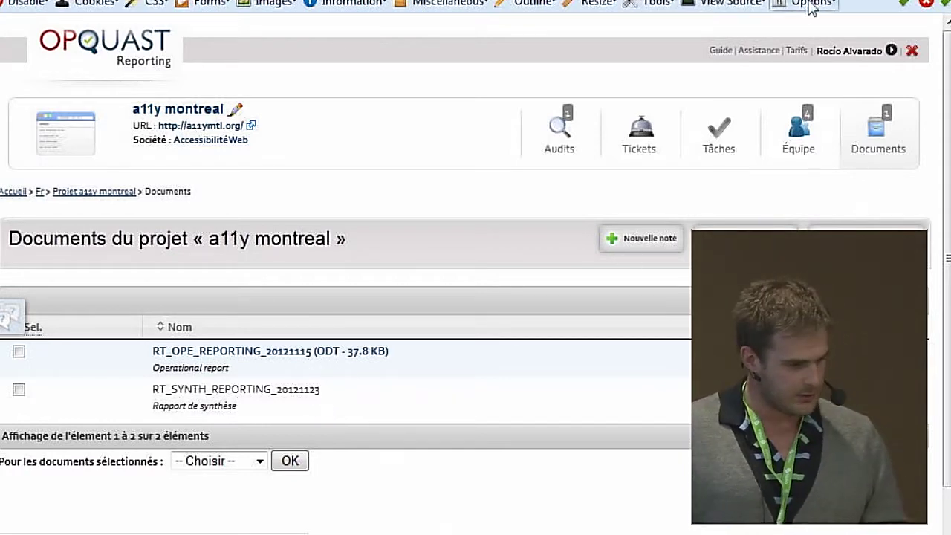
# - Resume the PowerPoint slideshow, then bring the sample evaluation report PDF forward
pyautogui.hotkey('alt', 'Tab')
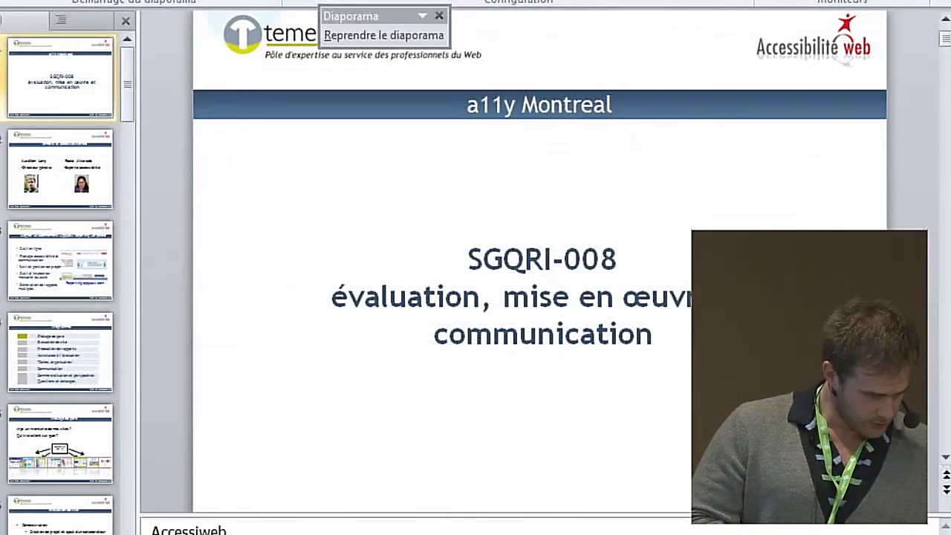
pyautogui.hotkey('shift', 'F5')
pyautogui.hotkey('alt', 'Tab')
pyautogui.hotkey('alt', 'Tab')
pyautogui.hotkey('alt', 'Tab')
pyautogui.hotkey('alt', 'Tab')
pyautogui.hotkey('alt', 'Tab')
pyautogui.hotkey('alt', 'Tab')
pyautogui.hotkey('alt', 'Tab')
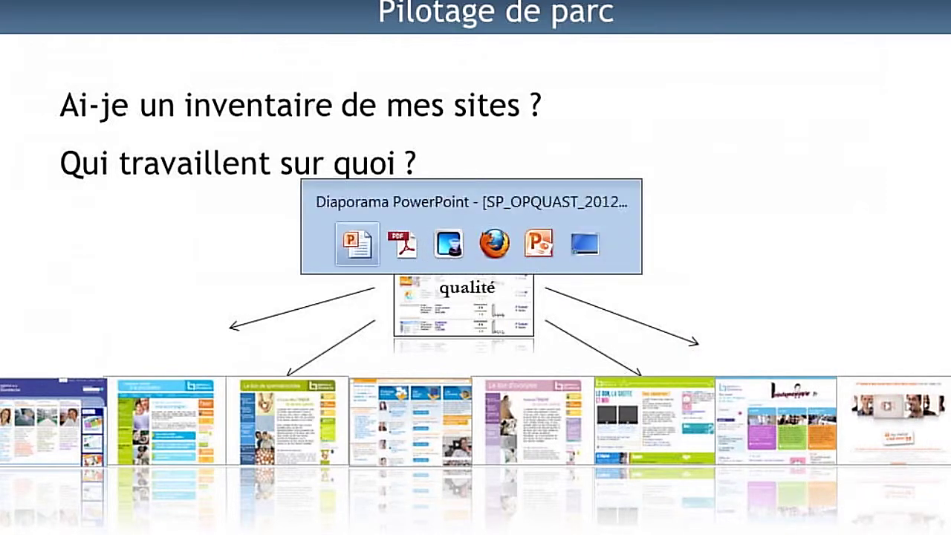